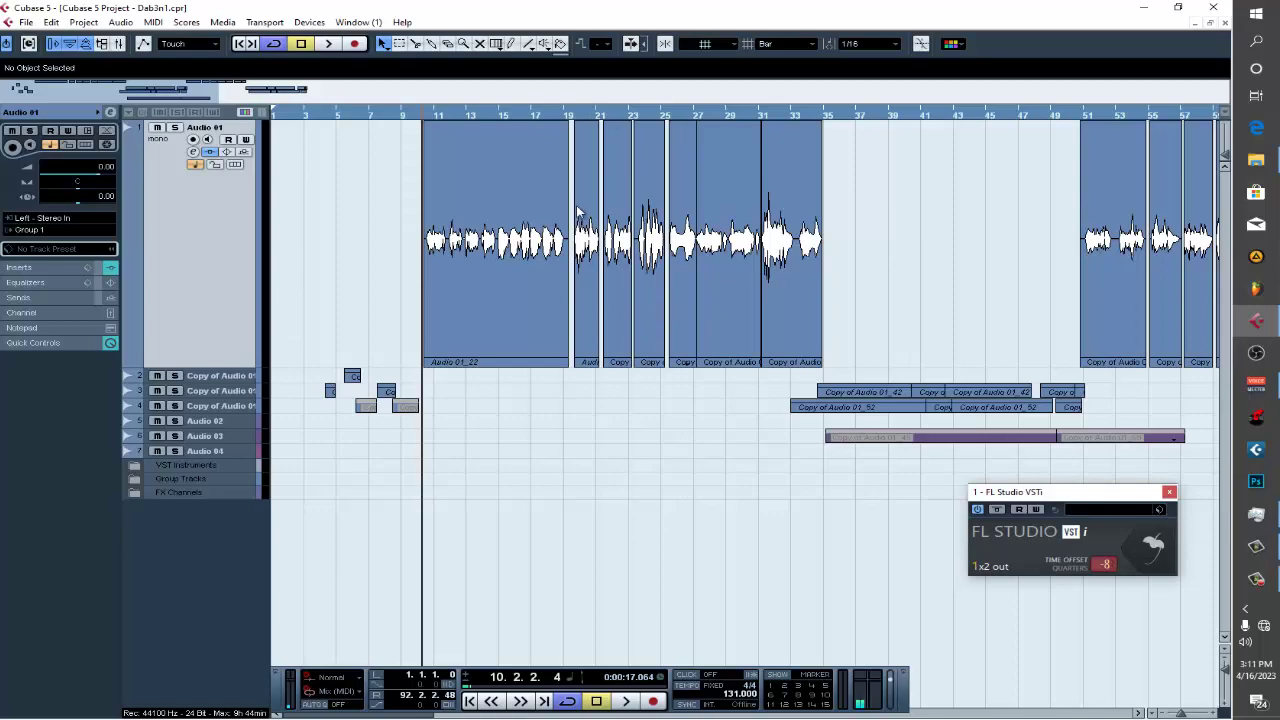
# Play the vocal arrangement from around bar 10 to hear the mix, and stop playback at about bar 23
pyautogui.click(340, 10)
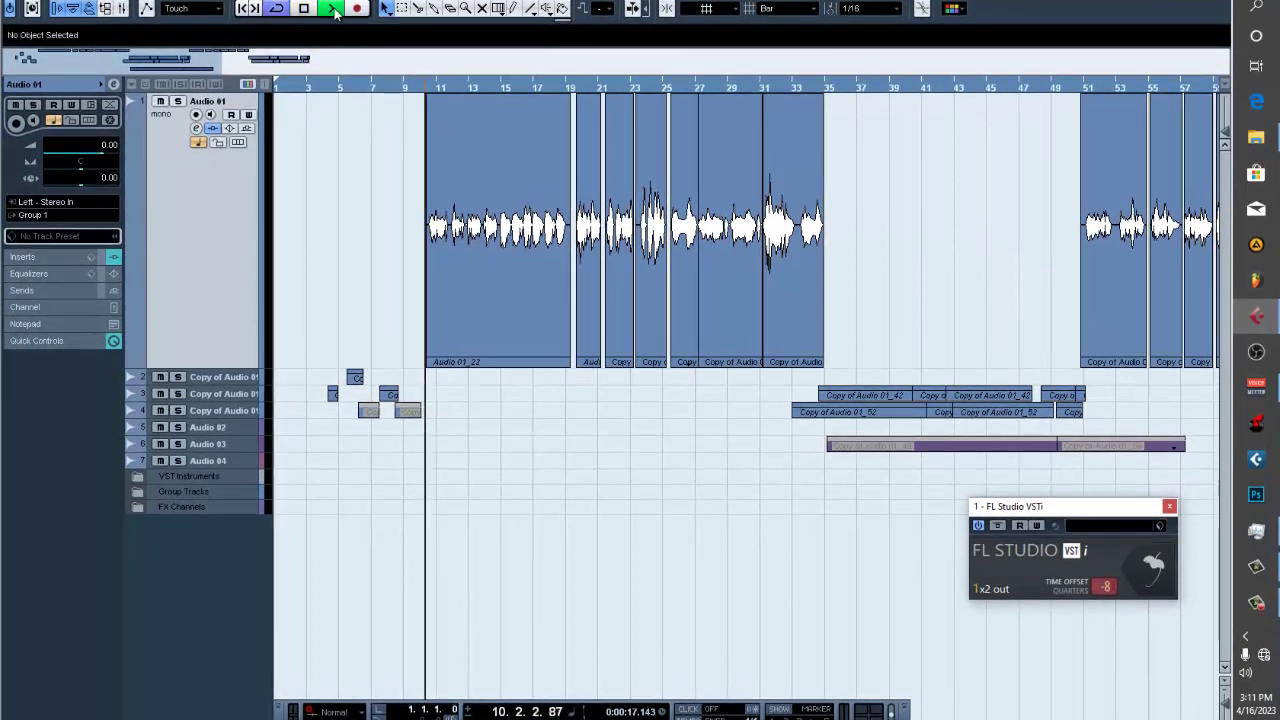
pyautogui.moveTo(285, 62); pyautogui.dragTo(1083, 70)
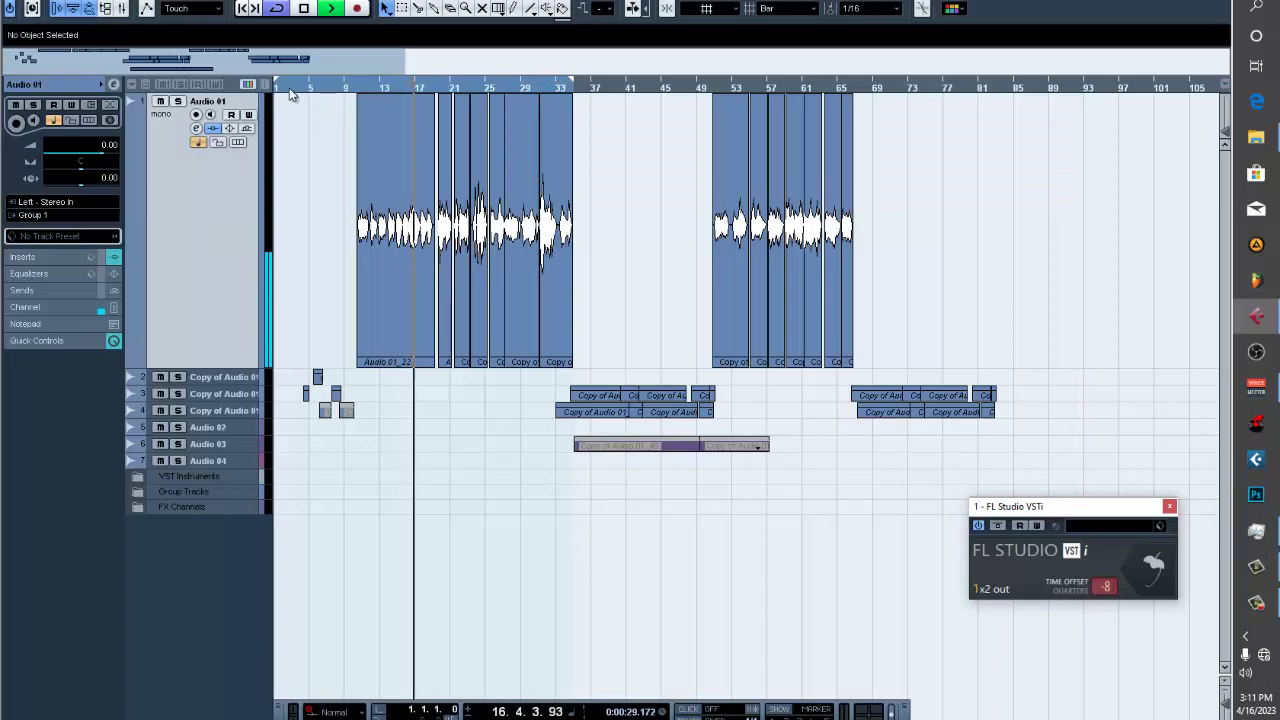
pyautogui.moveTo(276, 84); pyautogui.dragTo(360, 145)
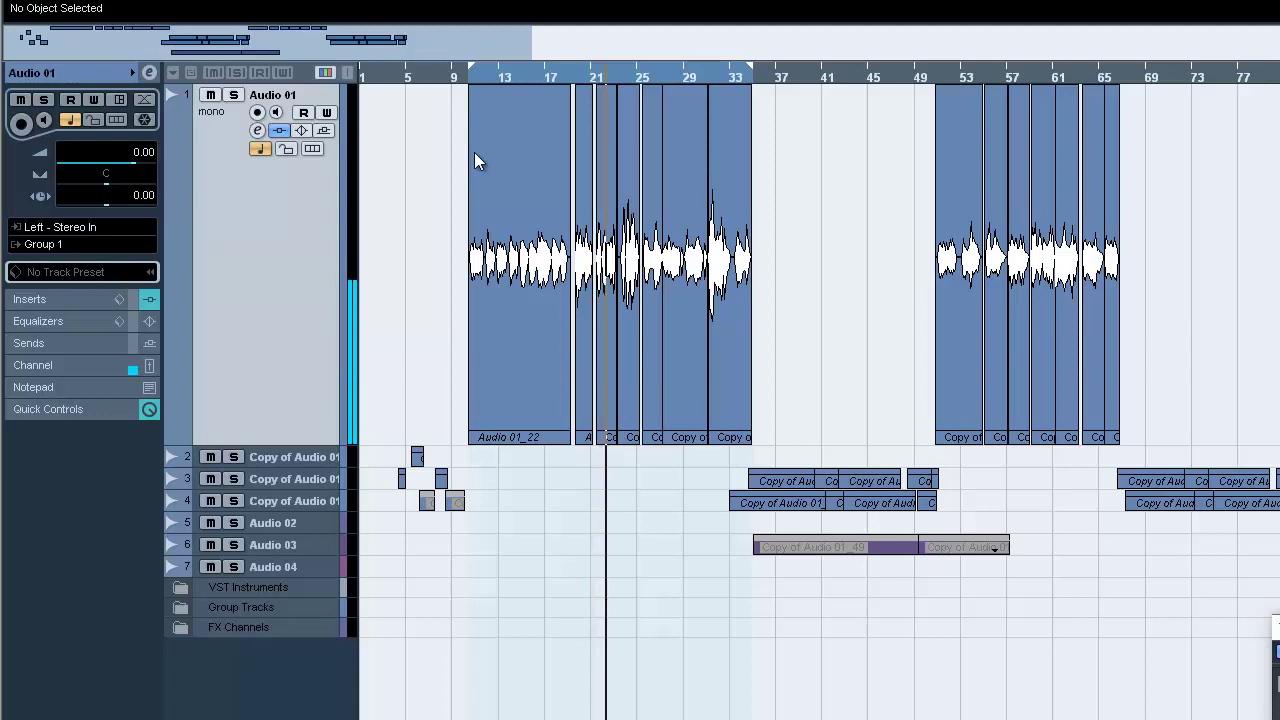
pyautogui.press('space')
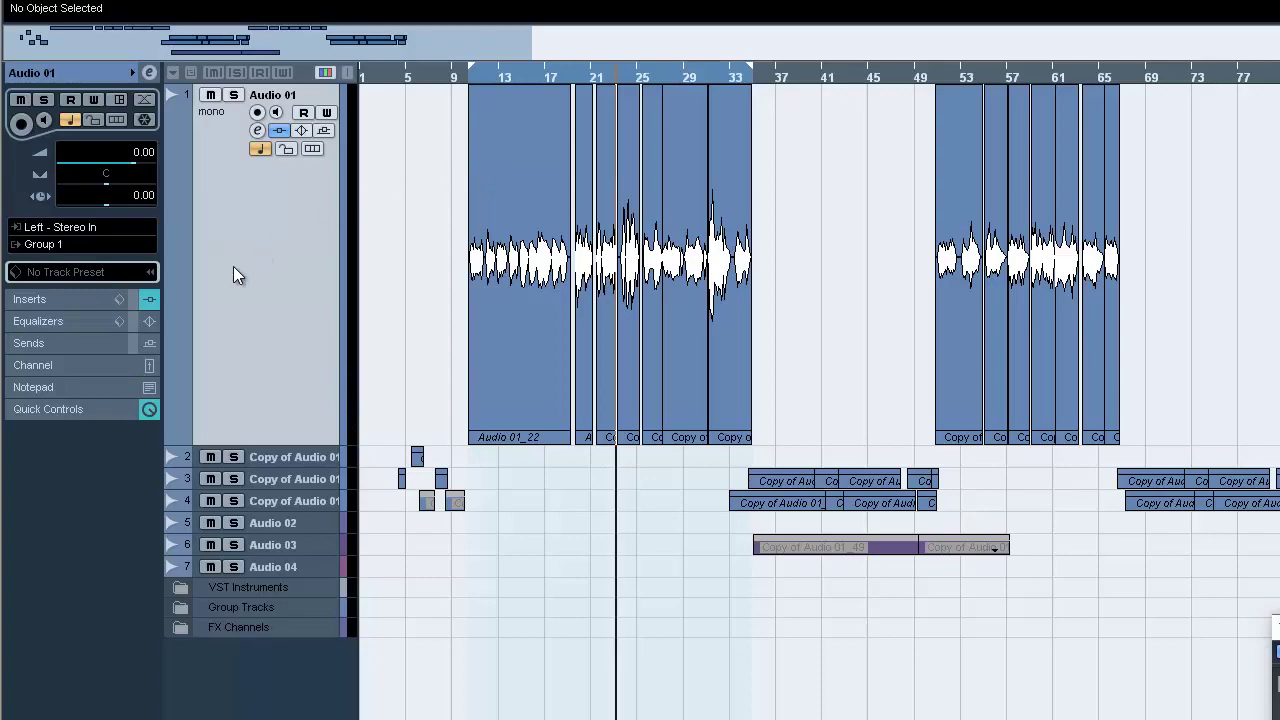
# Examine the Auto-Tune 8.1 and Pro-G inserts on the Audio 01 track
pyautogui.click(74, 295)
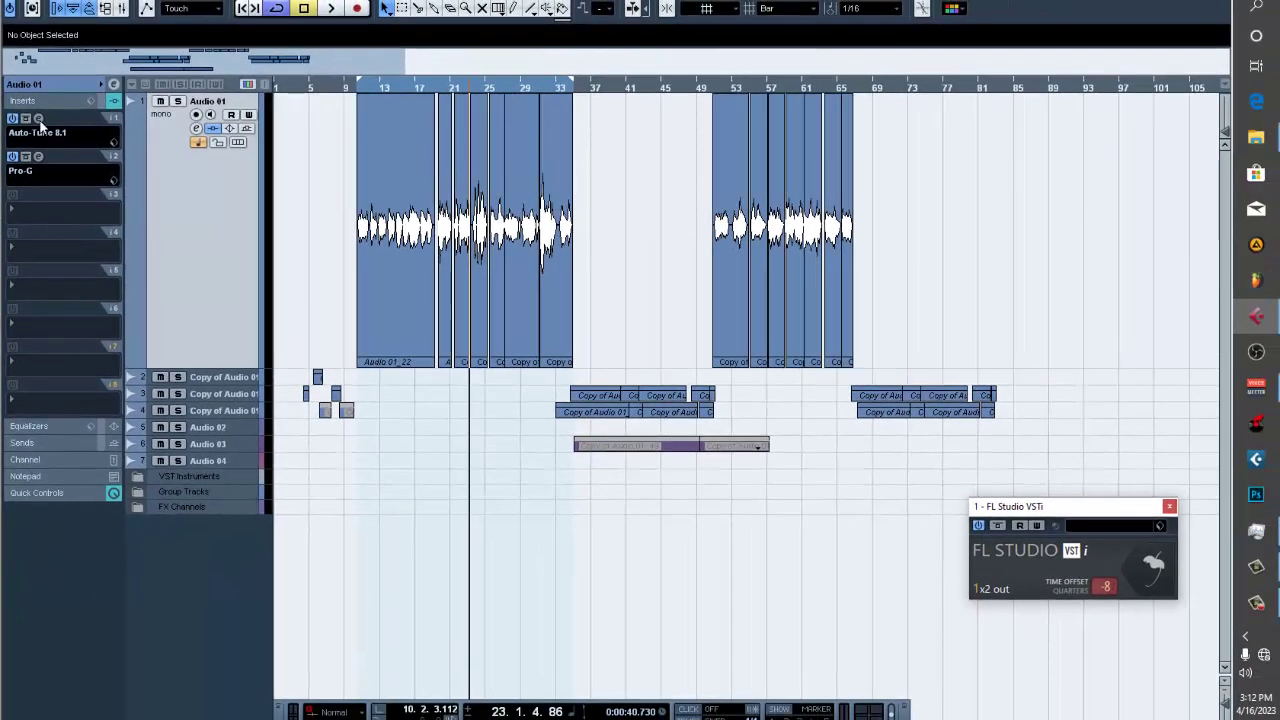
pyautogui.click(39, 119)
pyautogui.click(39, 119)
pyautogui.click(39, 157)
pyautogui.click(39, 157)
# Expand the group tracks and examine the sends and inserts of Group 1
pyautogui.click(146, 497)
pyautogui.click(243, 513)
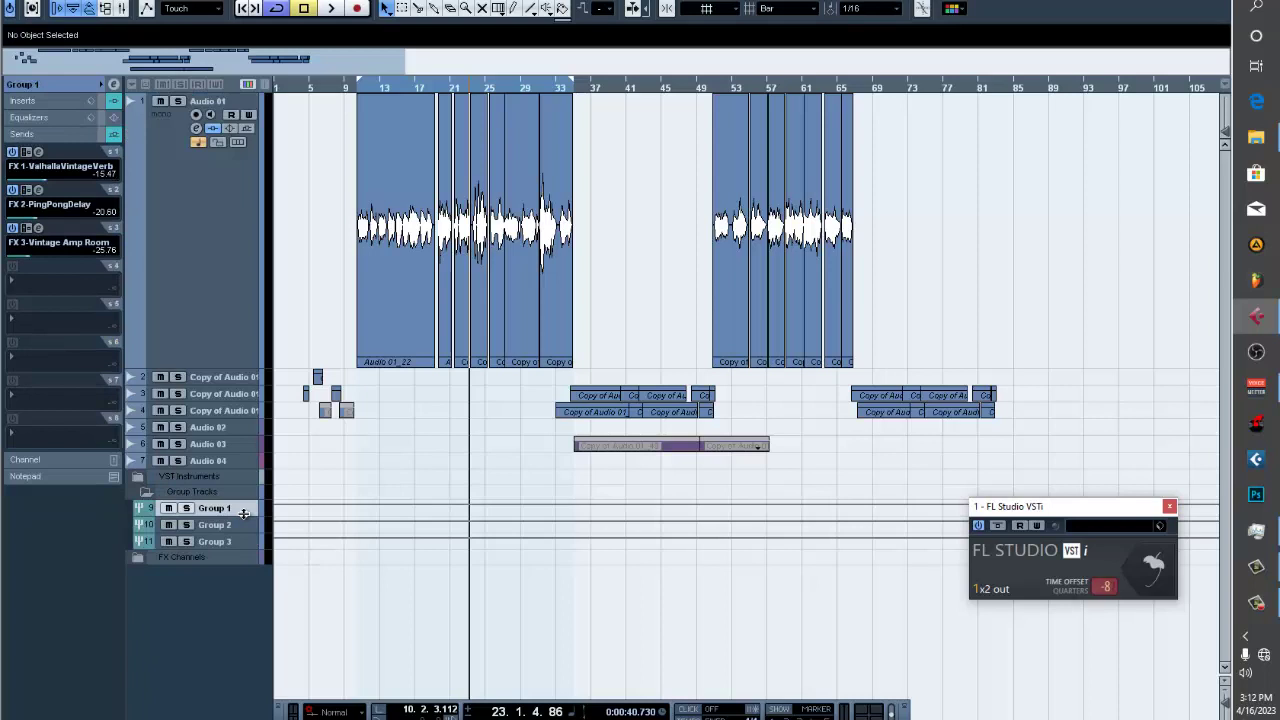
pyautogui.click(42, 104)
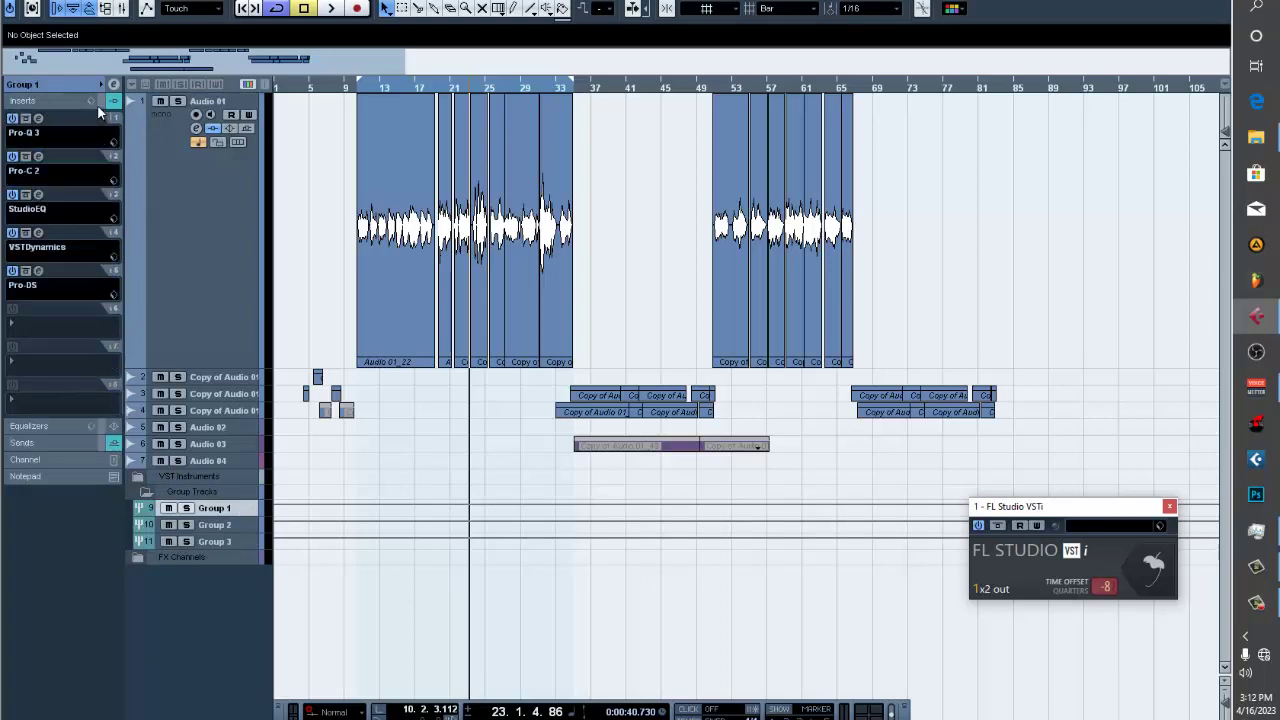
# Bypass the inserts on Audio 01 plus the inserts and sends on Group 1, and play the dry vocal
pyautogui.click(186, 234)
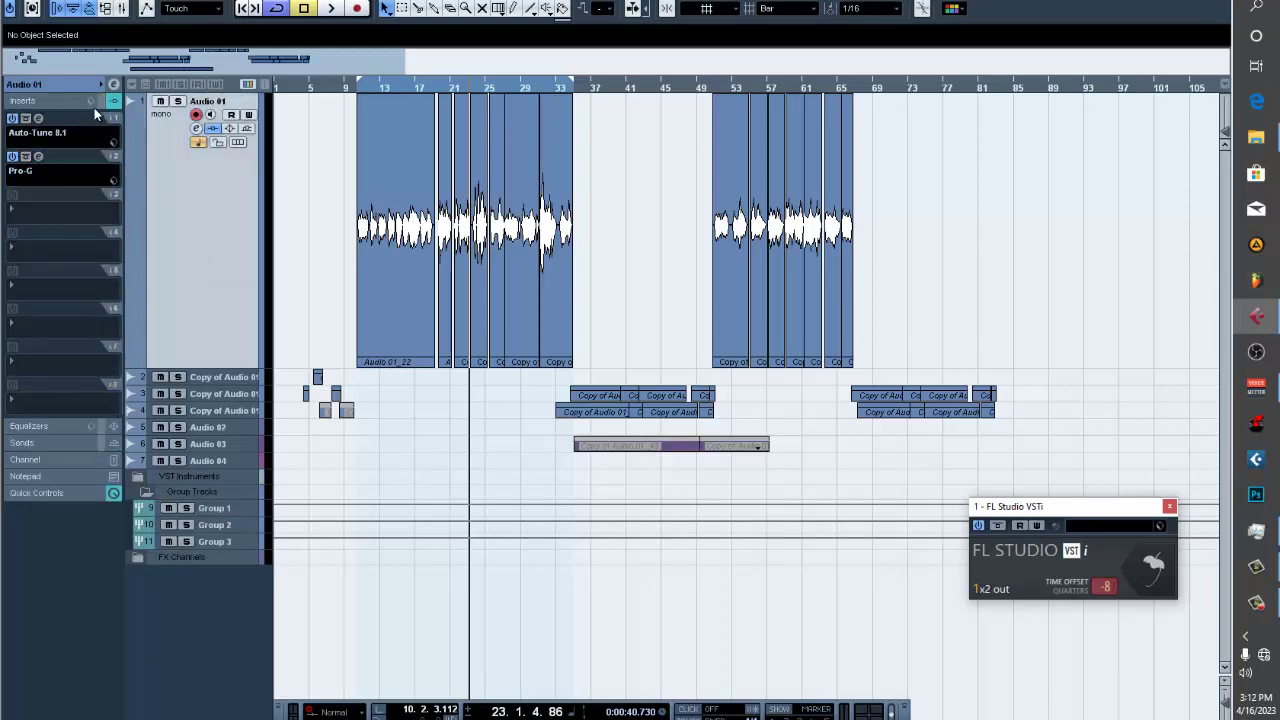
pyautogui.click(101, 108)
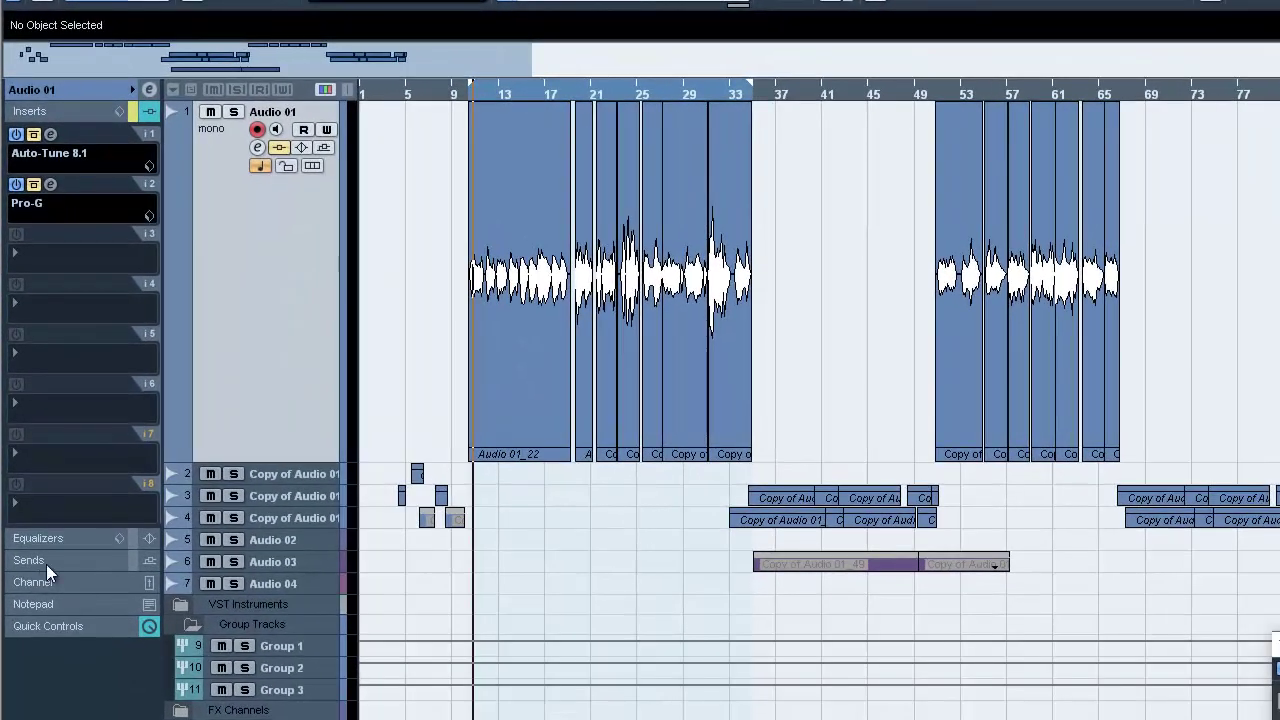
pyautogui.click(46, 562)
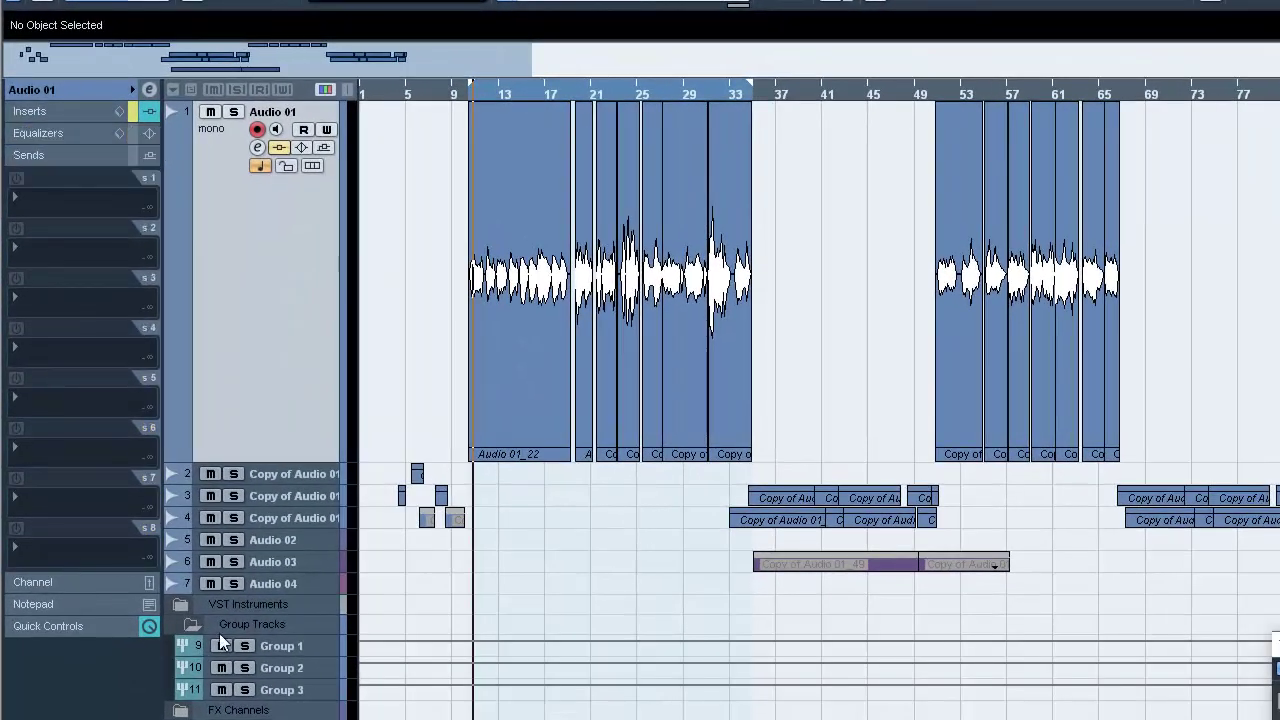
pyautogui.click(280, 646)
pyautogui.click(90, 560)
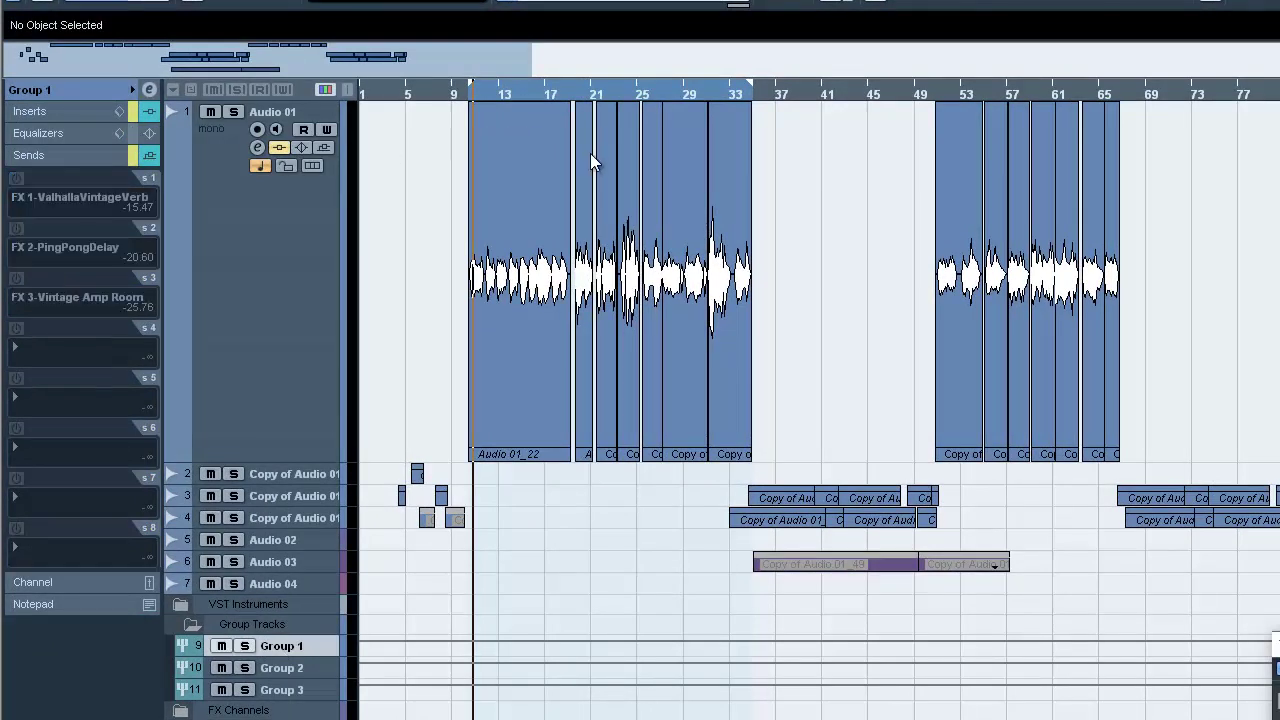
pyautogui.press('space')
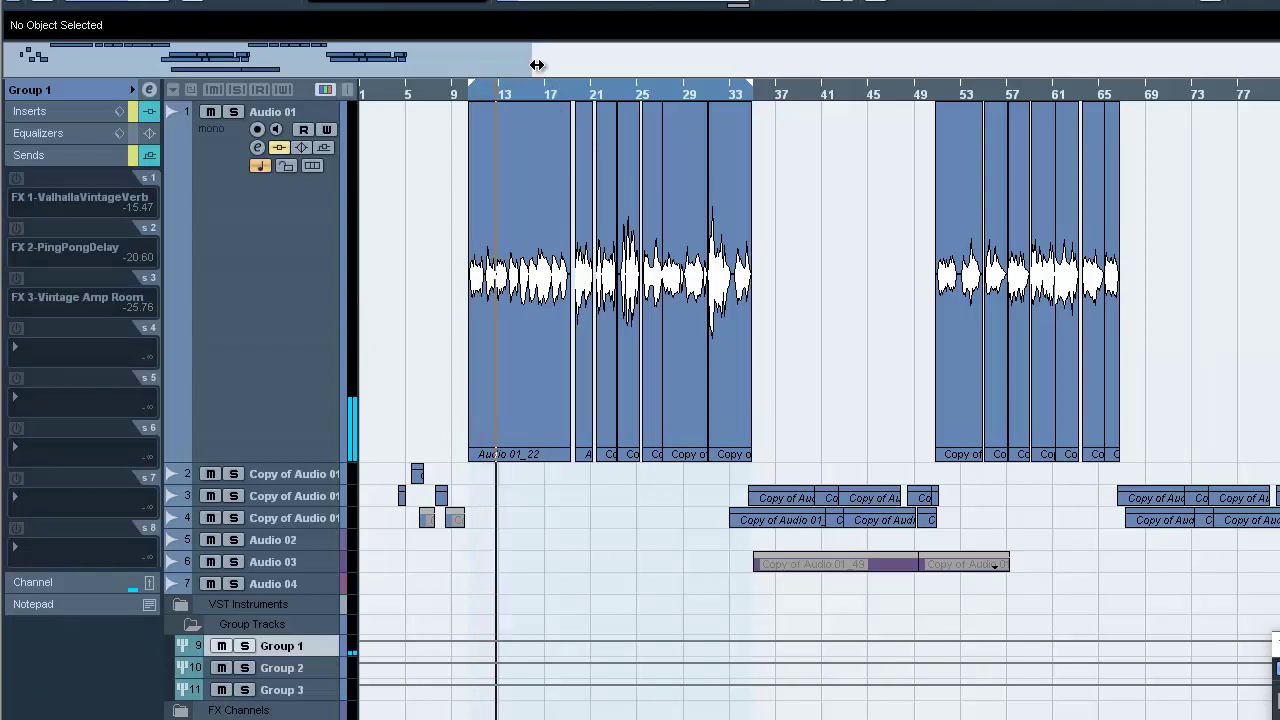
pyautogui.moveTo(537, 65); pyautogui.dragTo(370, 68)
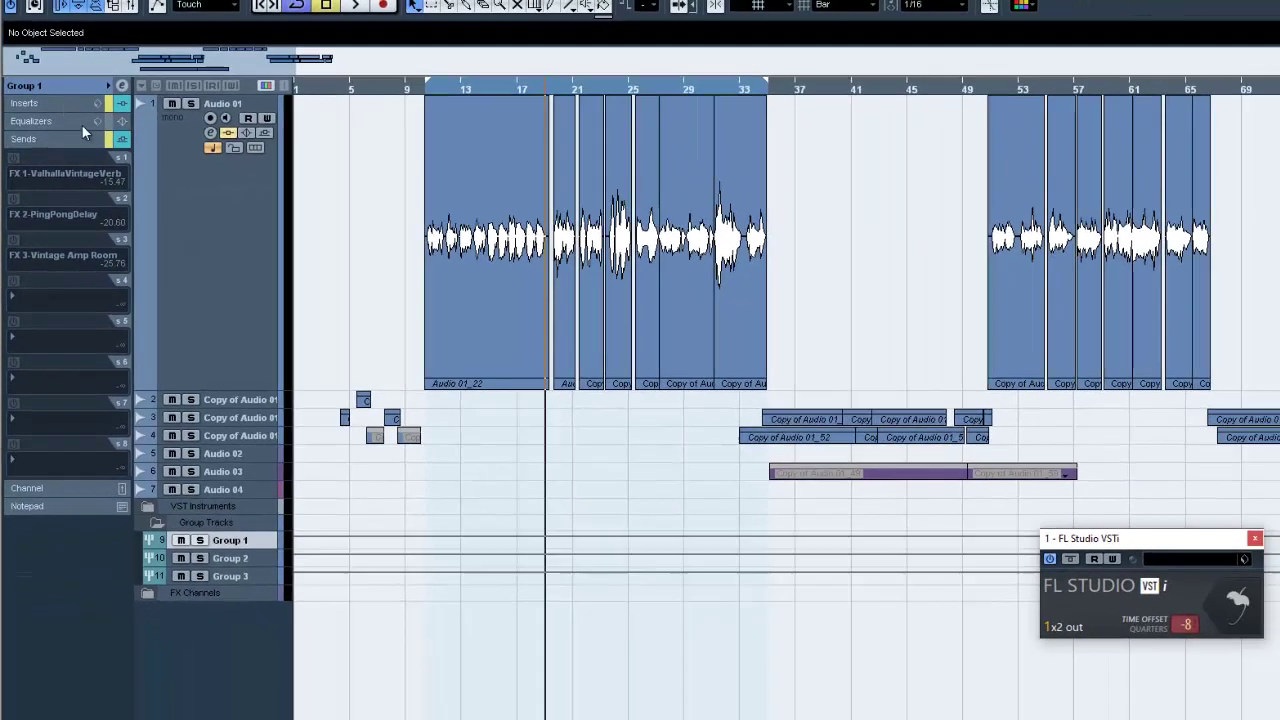
# Re-enable the bypassed inserts and sends on Group 1 and the bypassed inserts on Audio 01
pyautogui.click(325, 89)
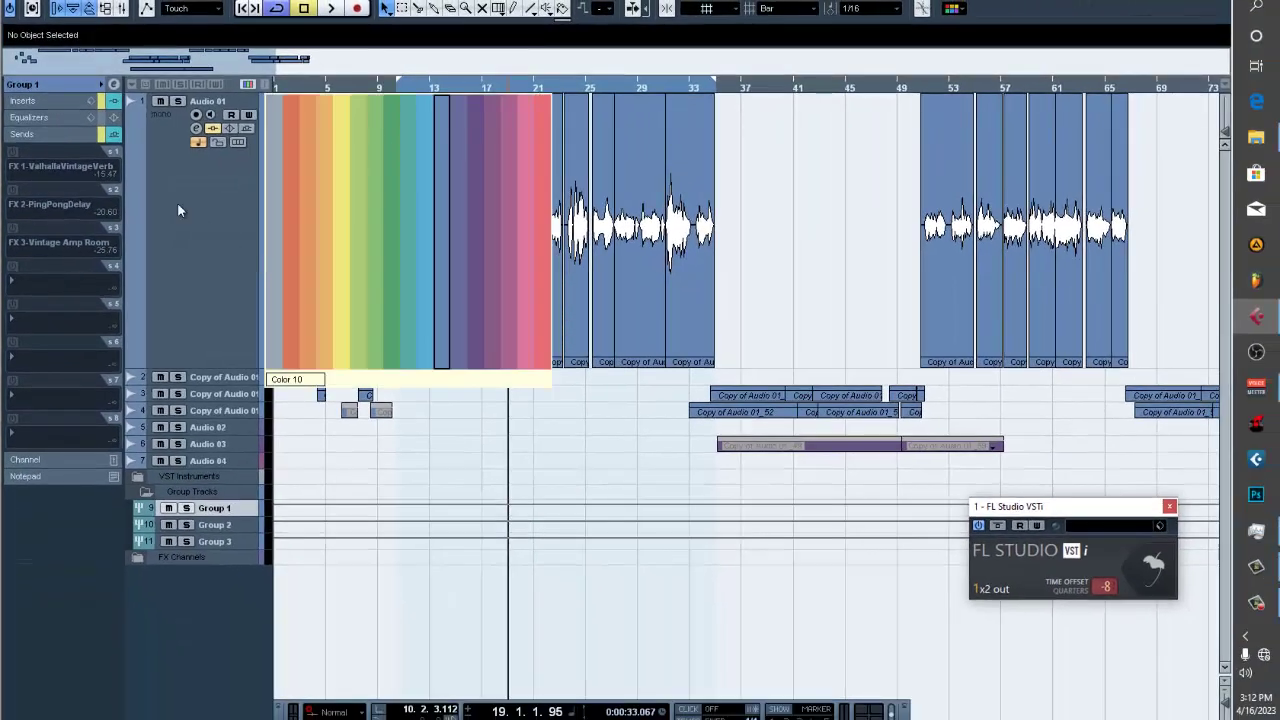
pyautogui.click(110, 116)
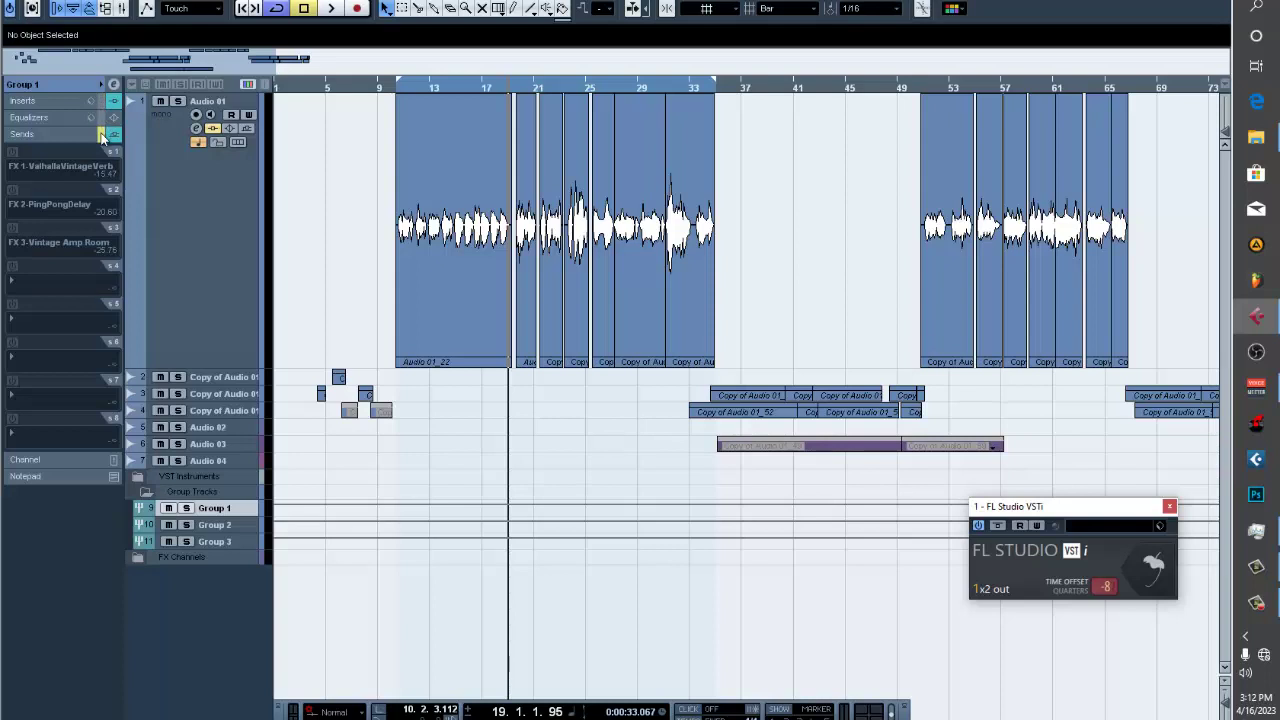
pyautogui.click(207, 221)
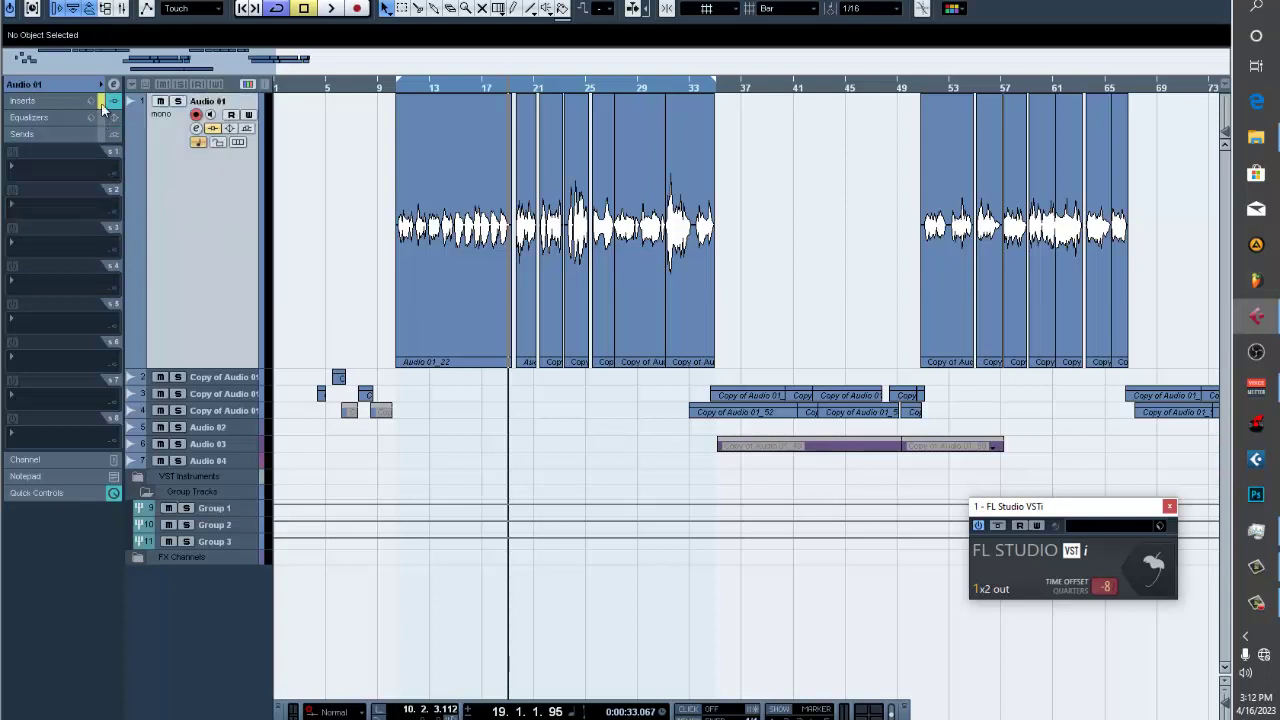
pyautogui.click(248, 505)
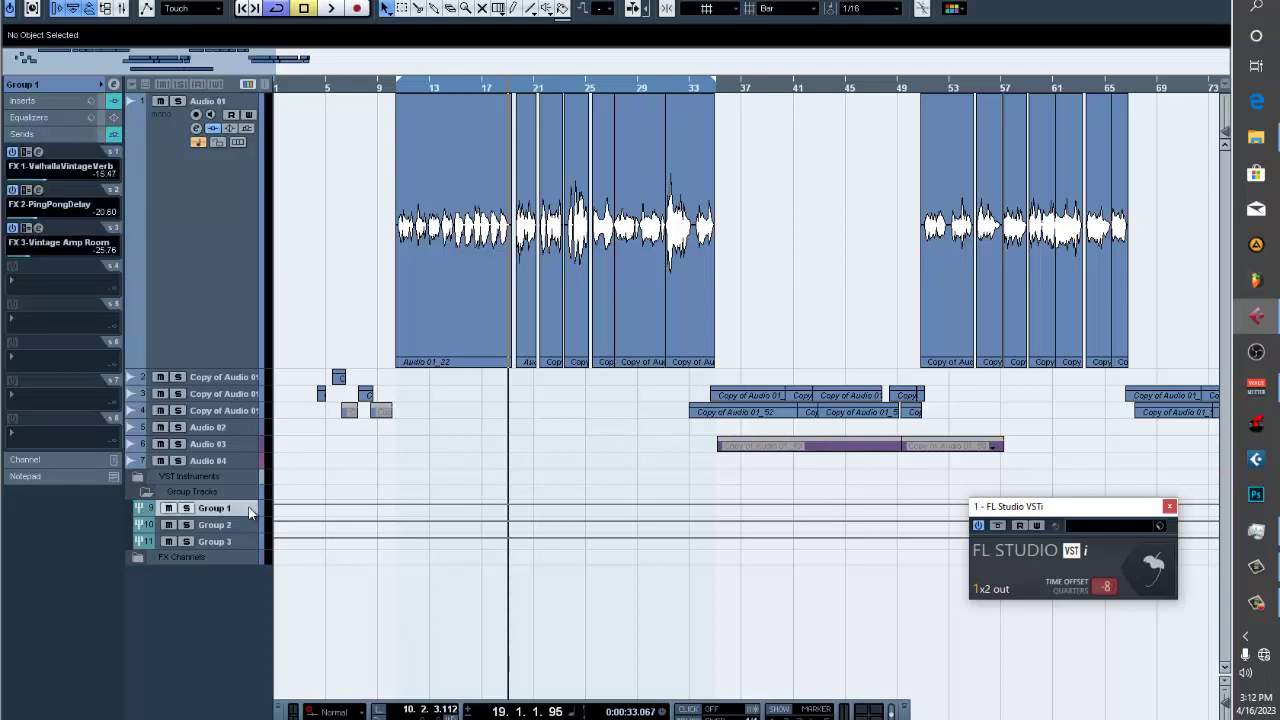
# Review the Pro-Q 3 equalizer curve in the first insert of Group 1
pyautogui.click(58, 106)
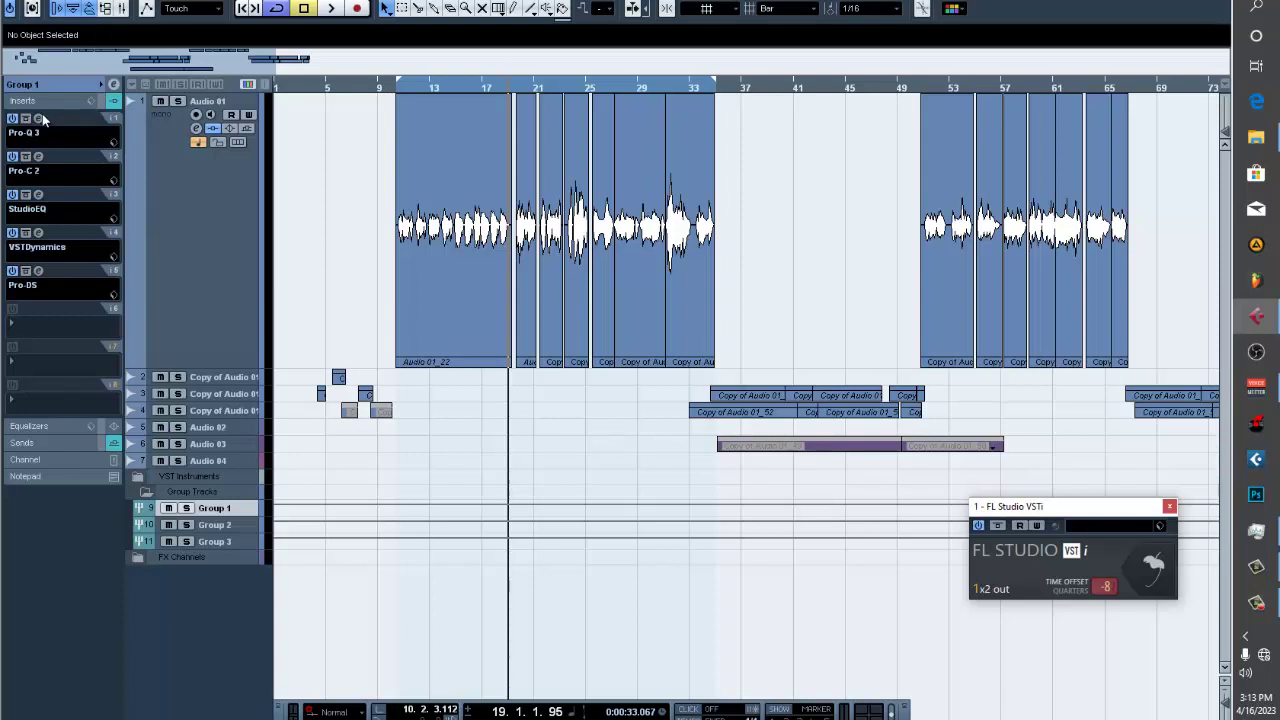
pyautogui.click(40, 119)
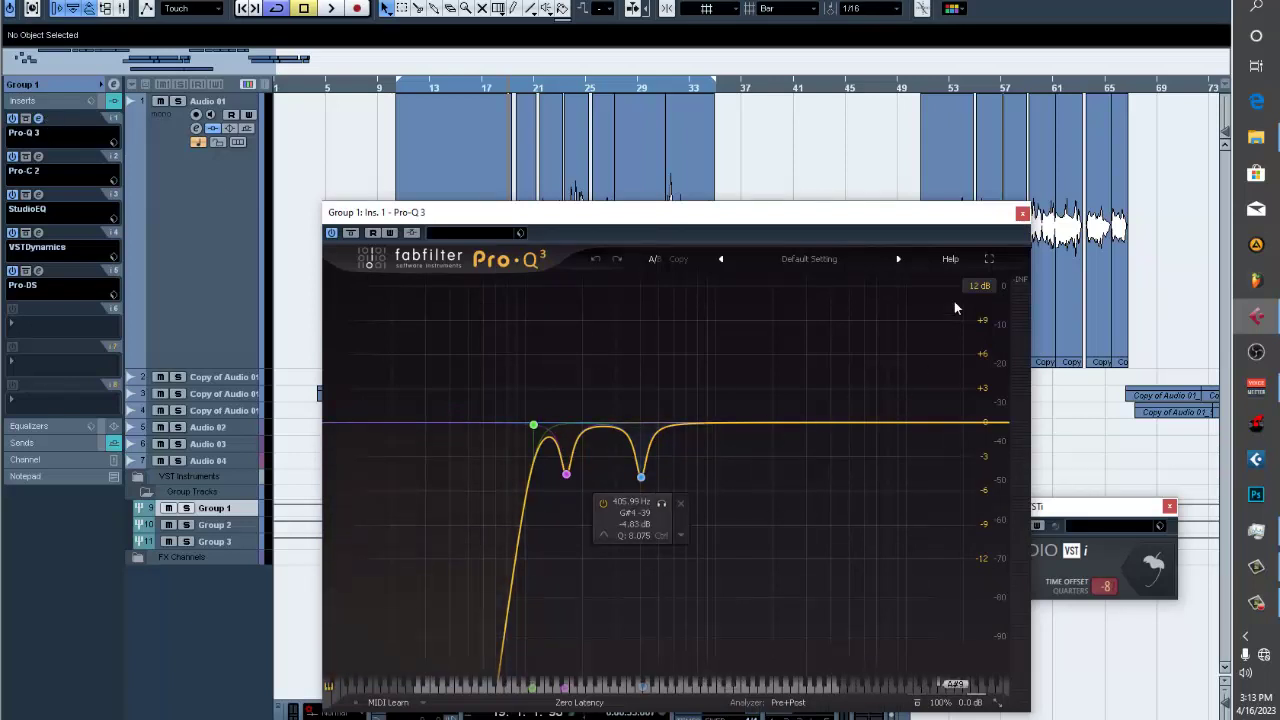
pyautogui.click(1022, 212)
# Review the threshold, ratio, attack and release settings of Pro-C 2 in Group 1's second insert
pyautogui.click(40, 157)
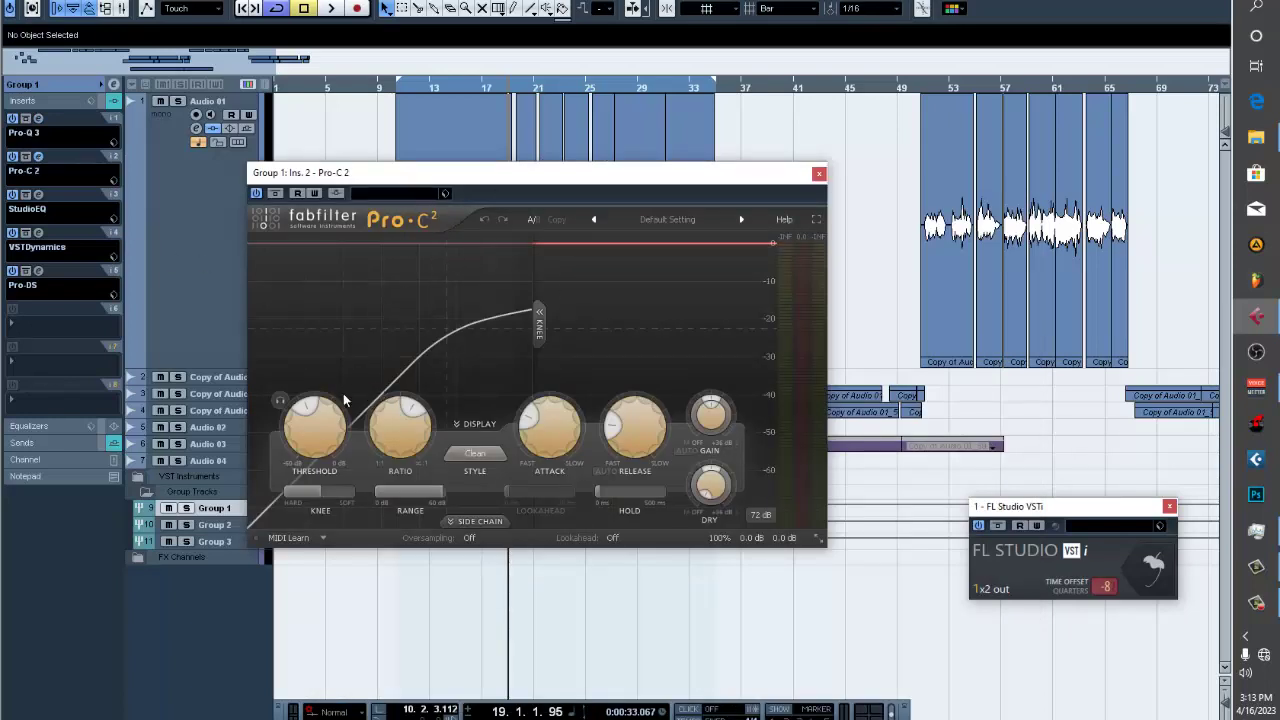
pyautogui.moveTo(309, 413)
pyautogui.moveTo(422, 420)
pyautogui.moveTo(543, 425)
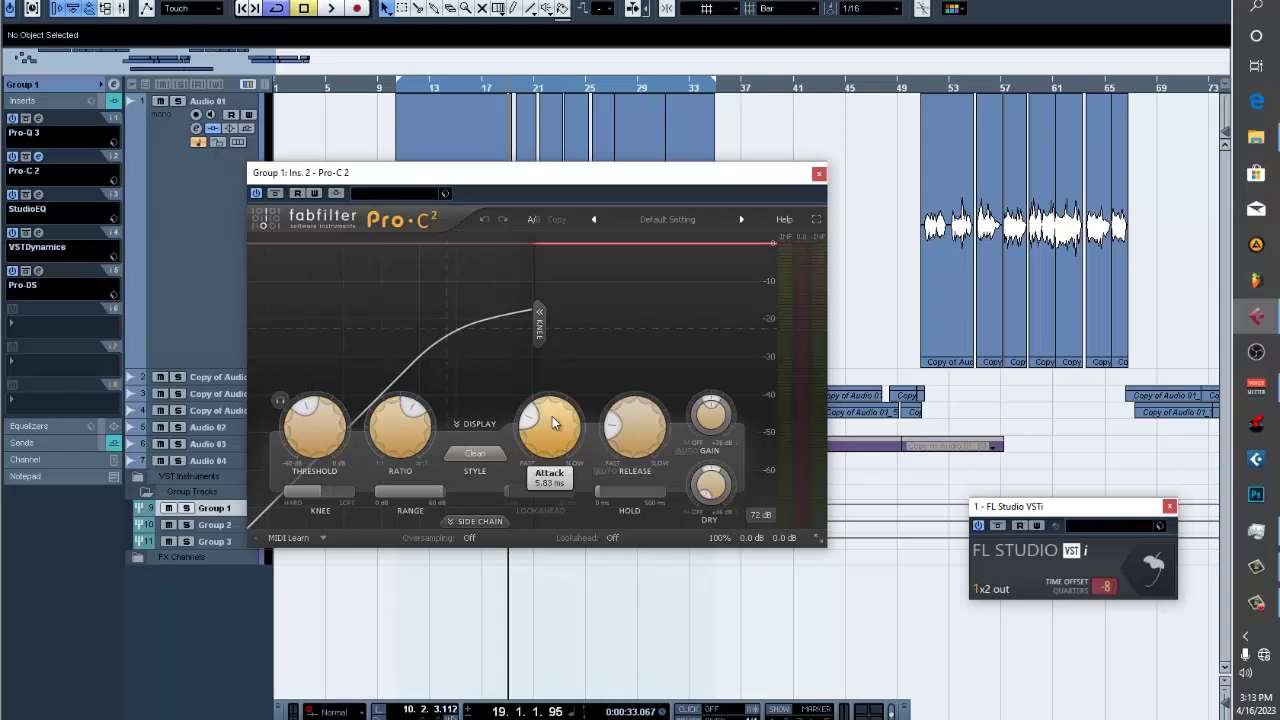
pyautogui.moveTo(610, 425)
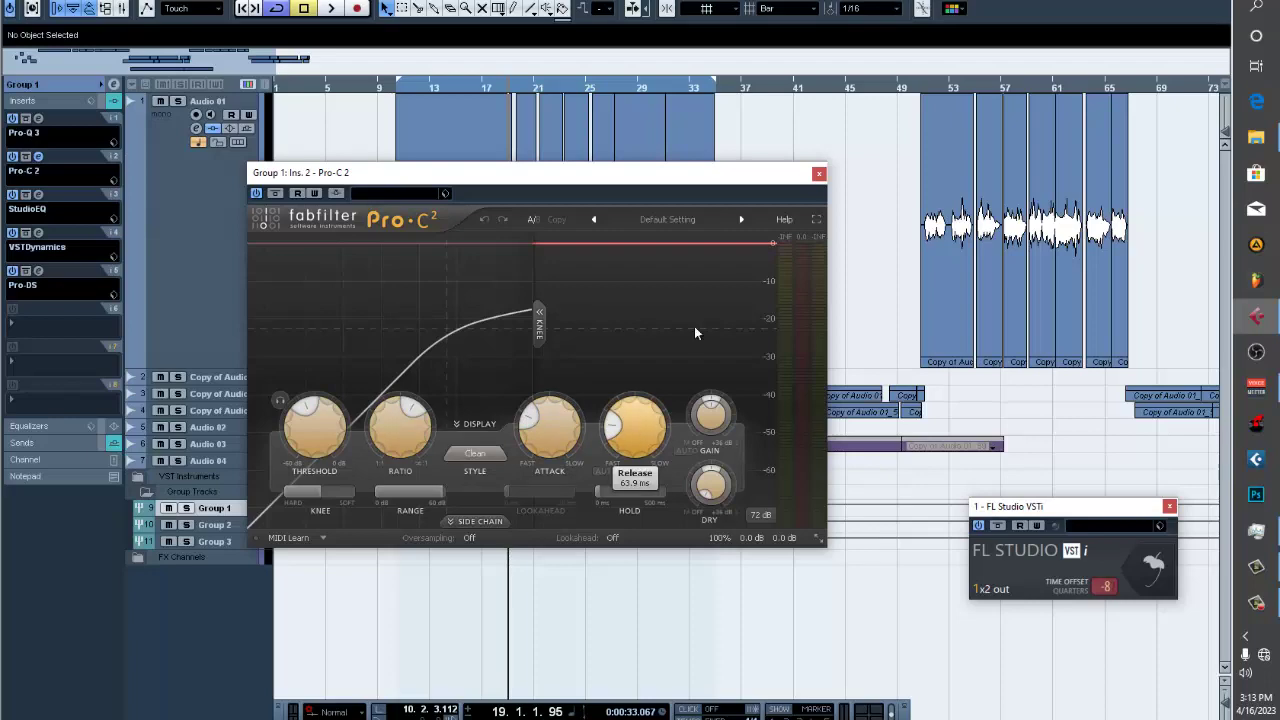
pyautogui.click(819, 173)
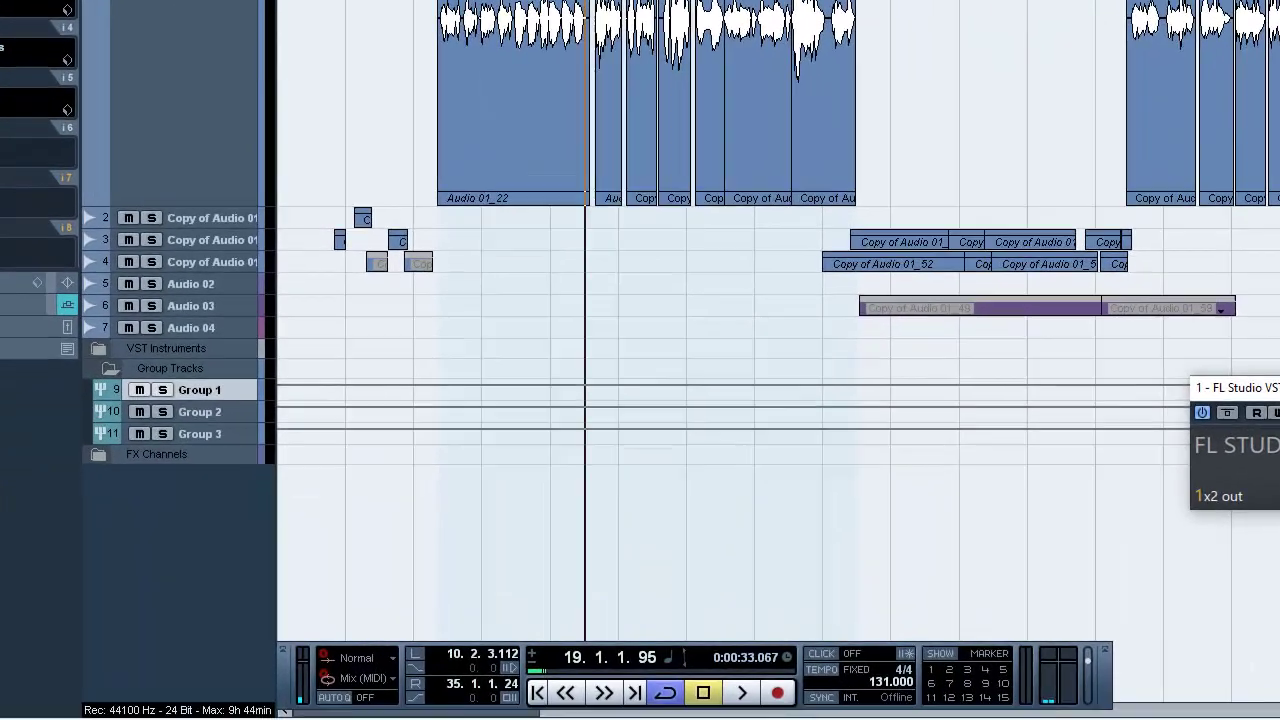
# Review the StudioEQ bands in Group 1's third insert and open VSTDynamics in the fourth
pyautogui.click(38, 194)
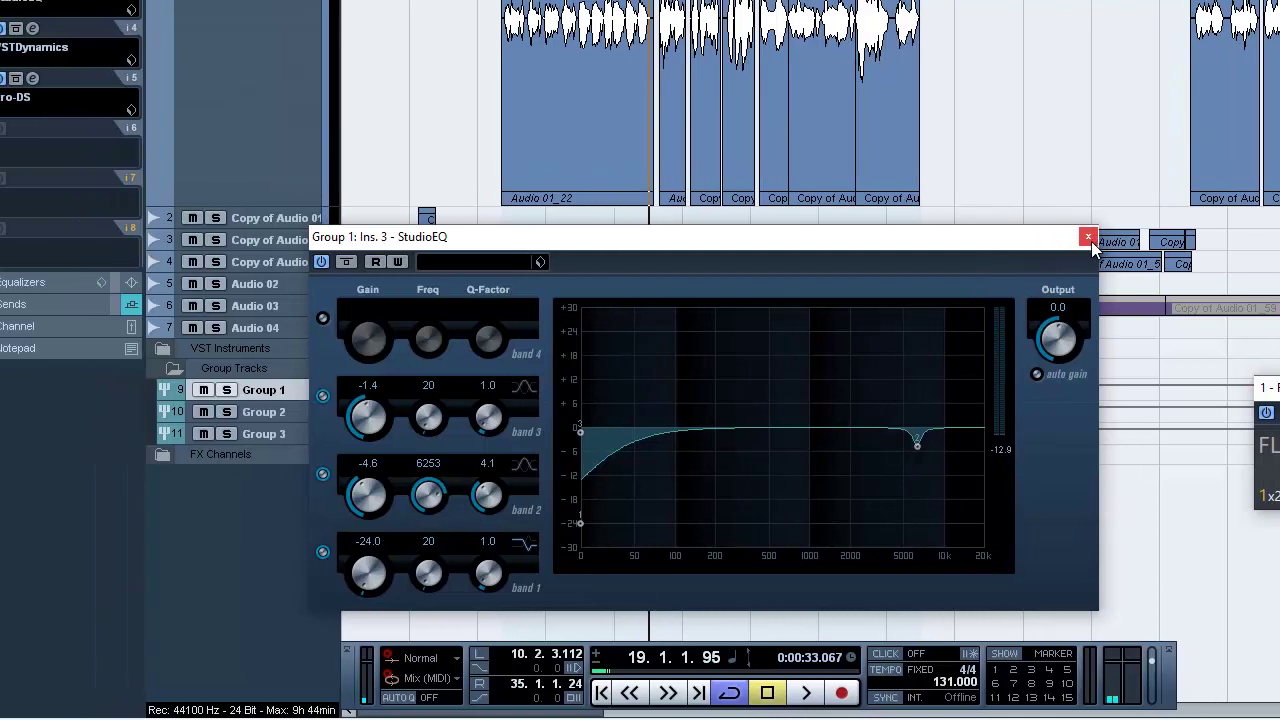
pyautogui.click(1024, 236)
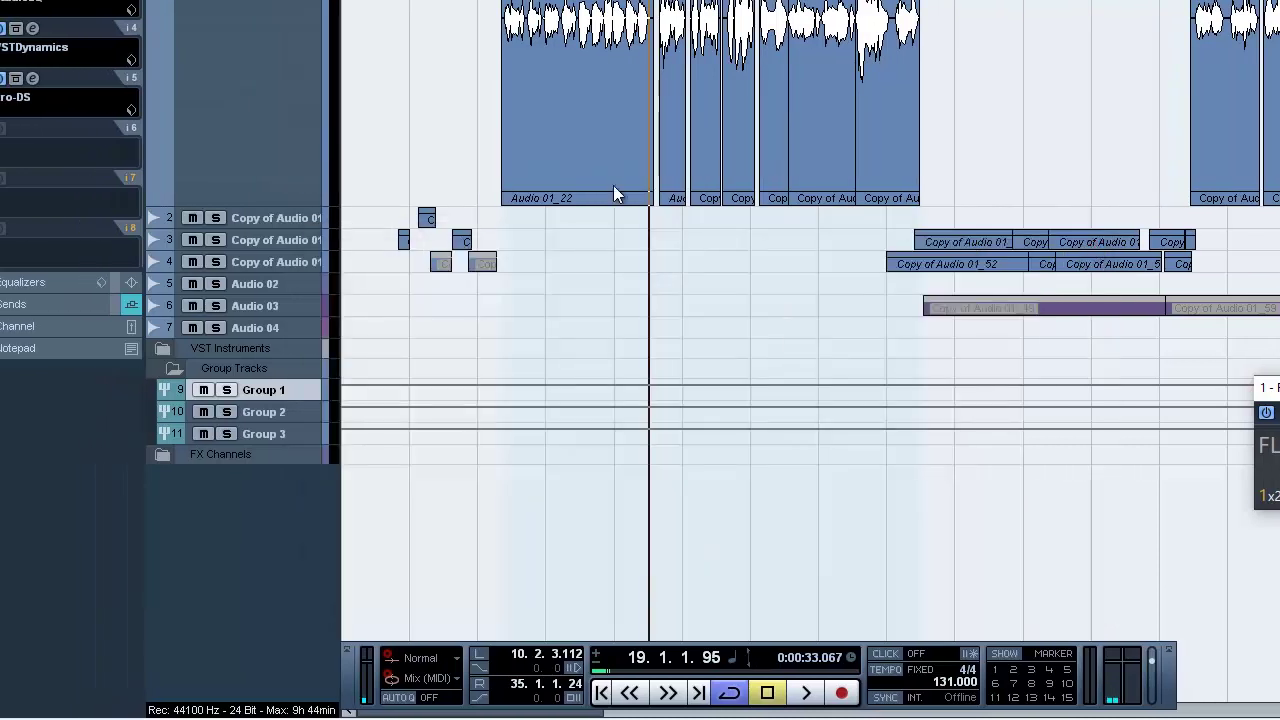
pyautogui.click(33, 29)
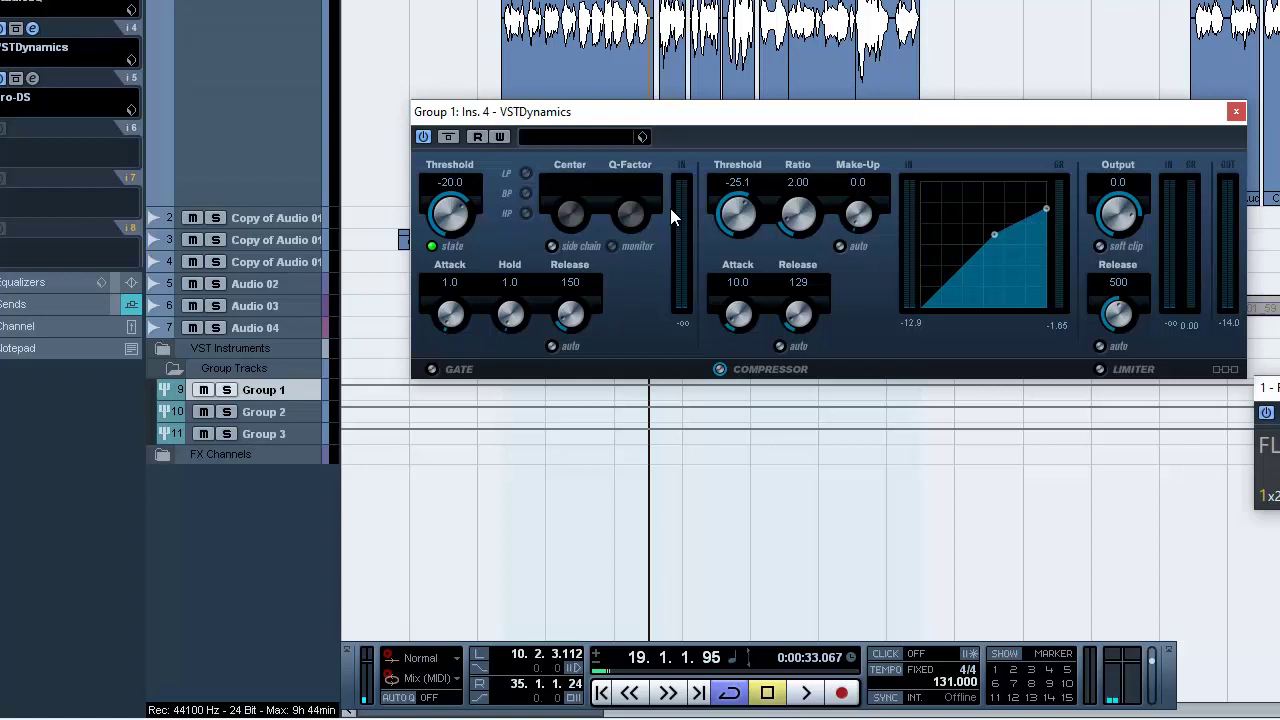
# Deactivate VSTDynamics and Pro-DS on Group 1 and play the vocal from bar 10 without them
pyautogui.click(2, 29)
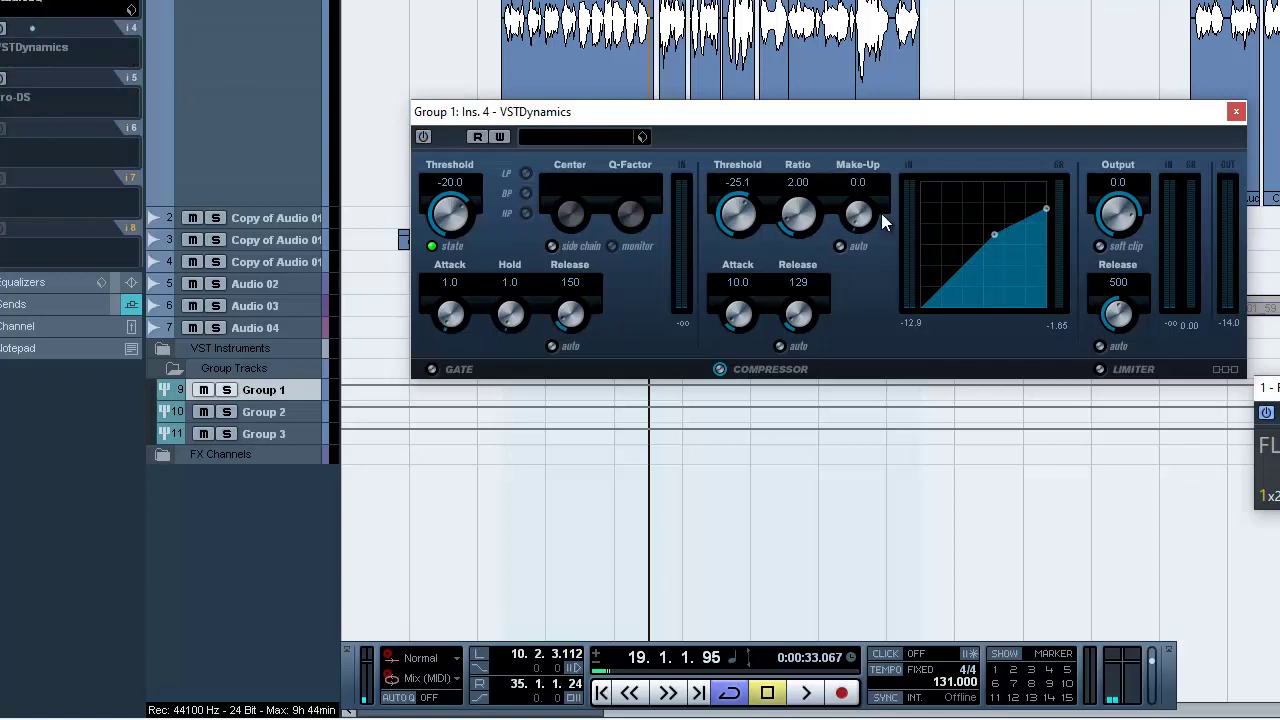
pyautogui.moveTo(862, 124); pyautogui.dragTo(863, 222)
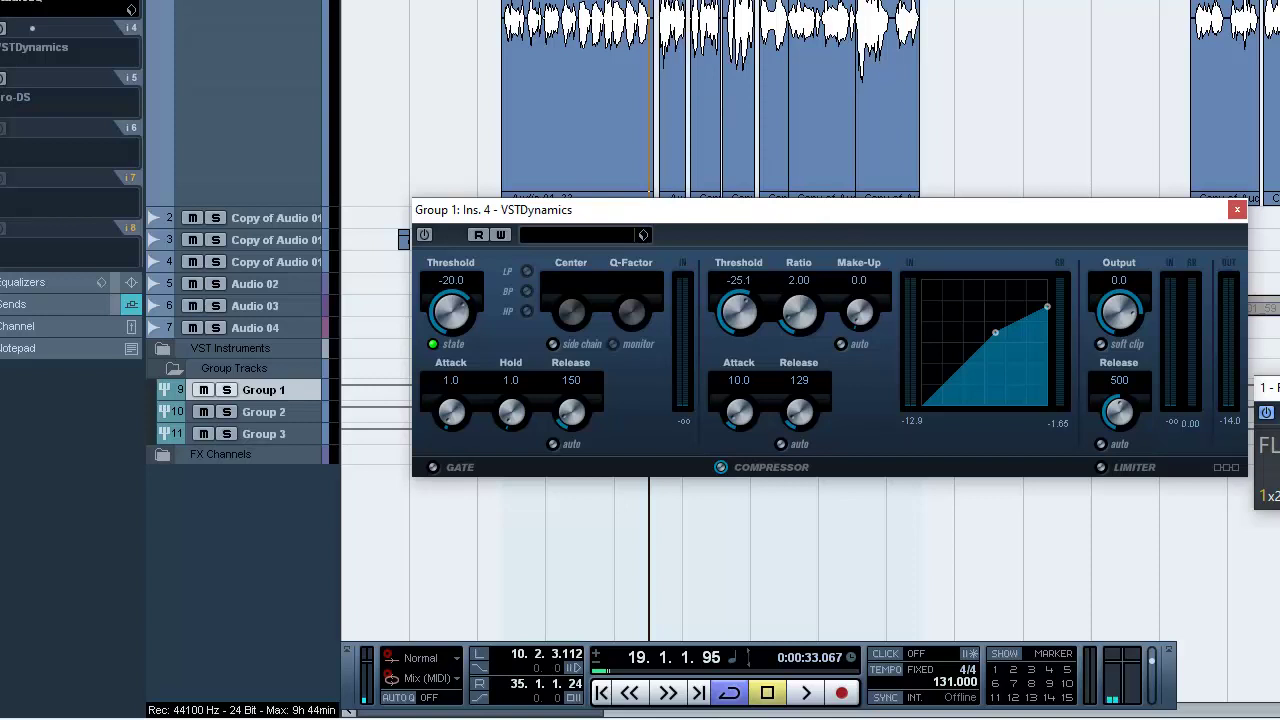
pyautogui.press('space')
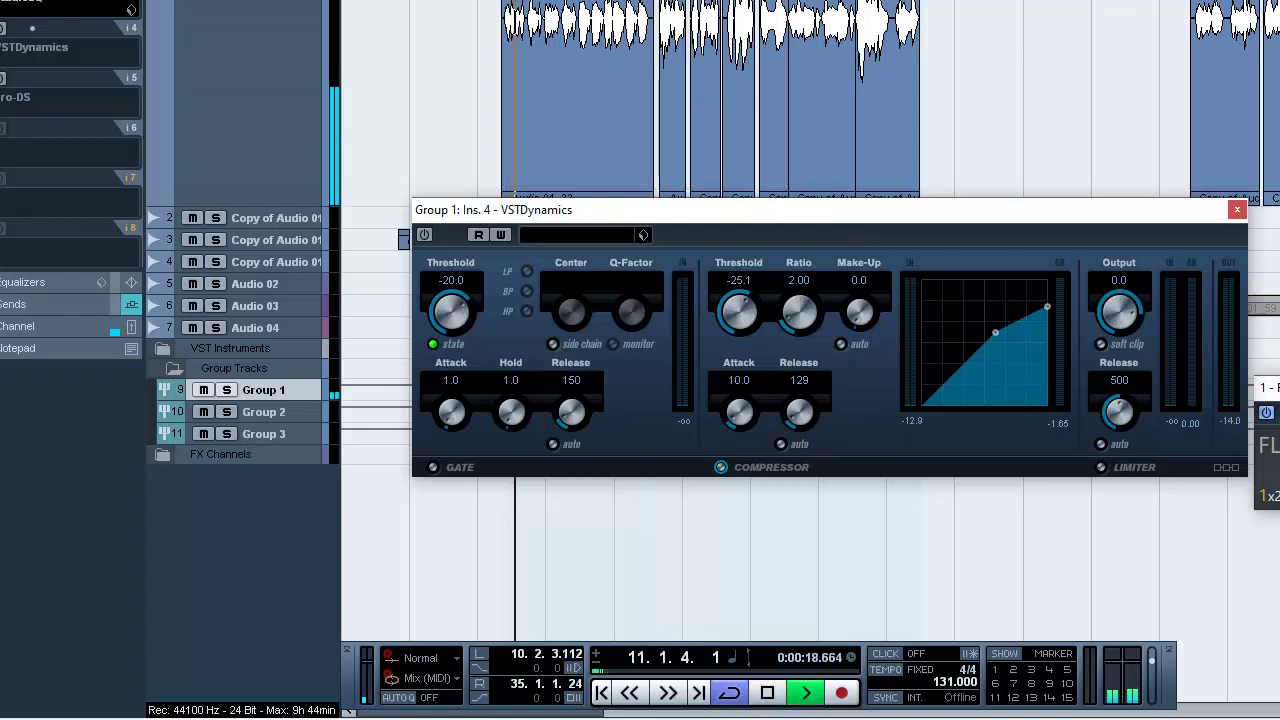
pyautogui.click(65, 298)
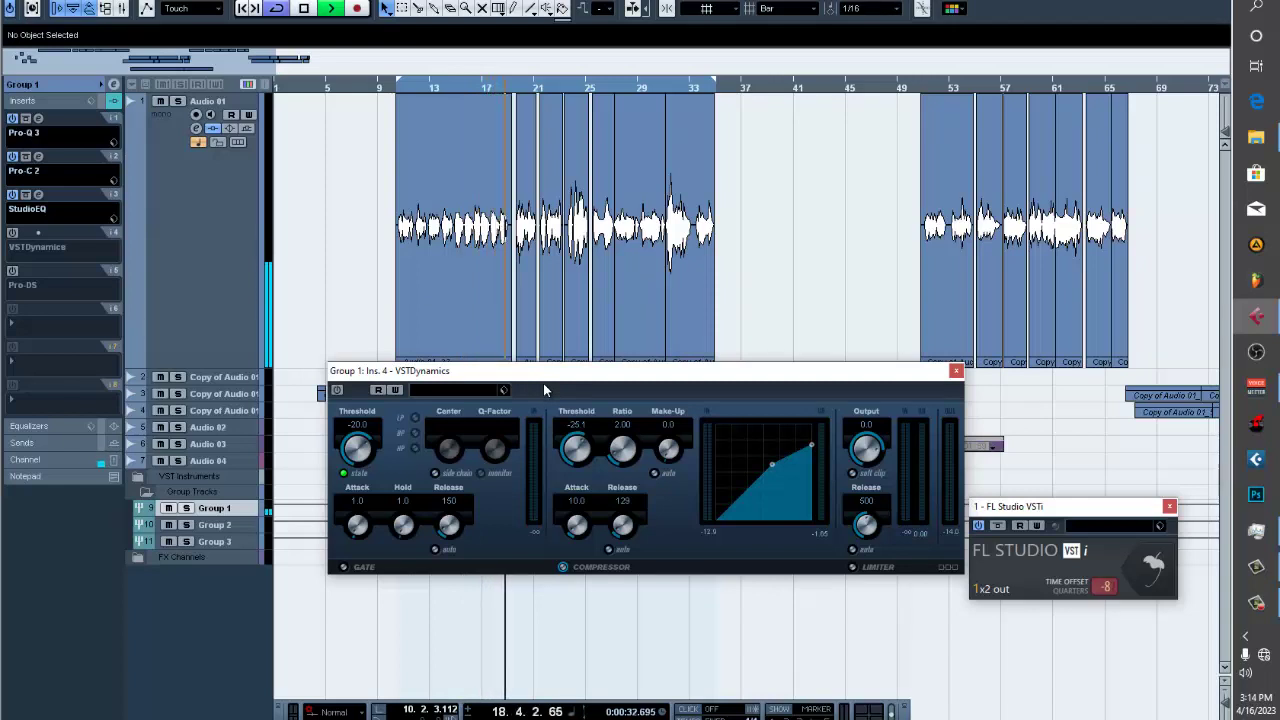
pyautogui.press('space')
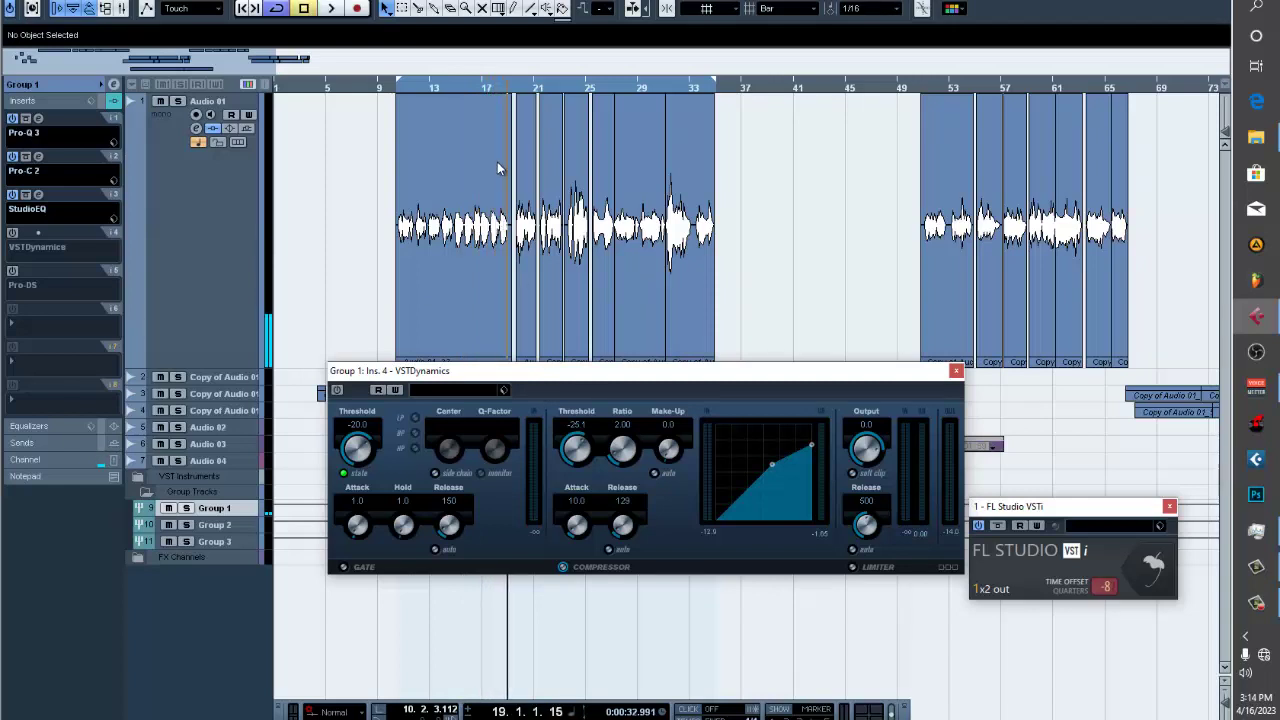
# Reactivate VSTDynamics on Group 1 and play the vocal from about bar 14 to hear its compression
pyautogui.click(453, 88)
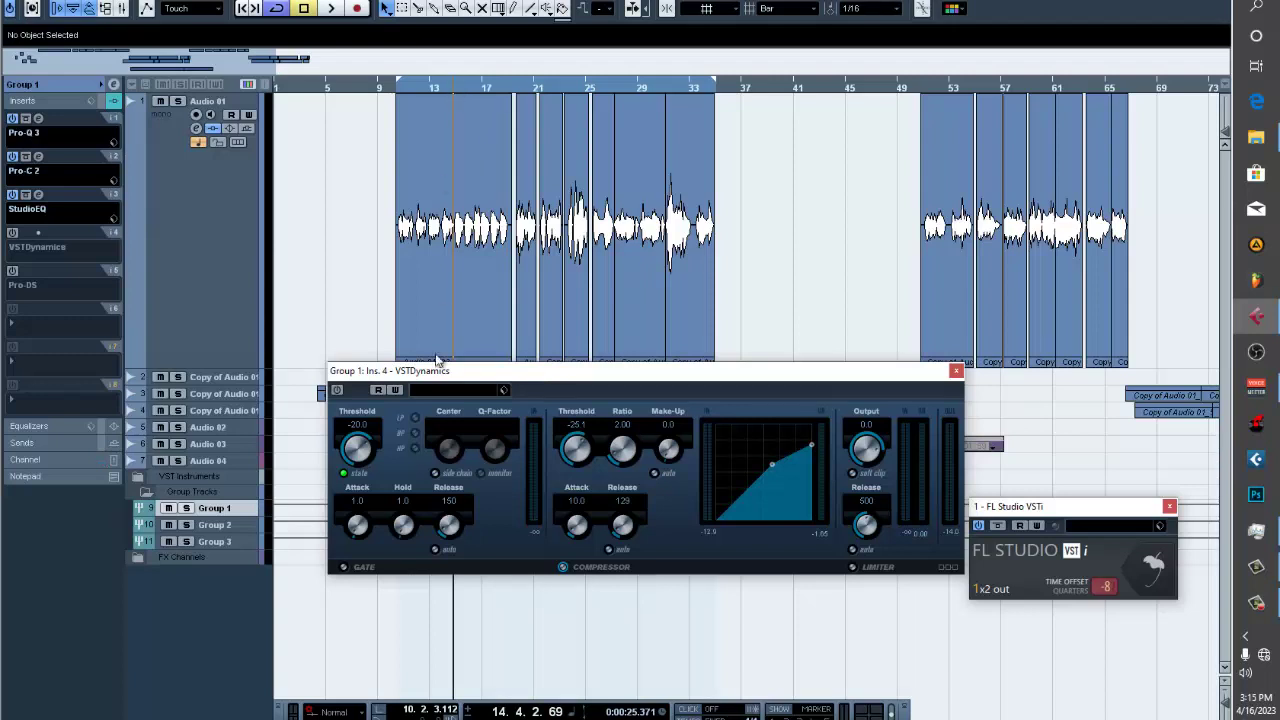
pyautogui.click(338, 390)
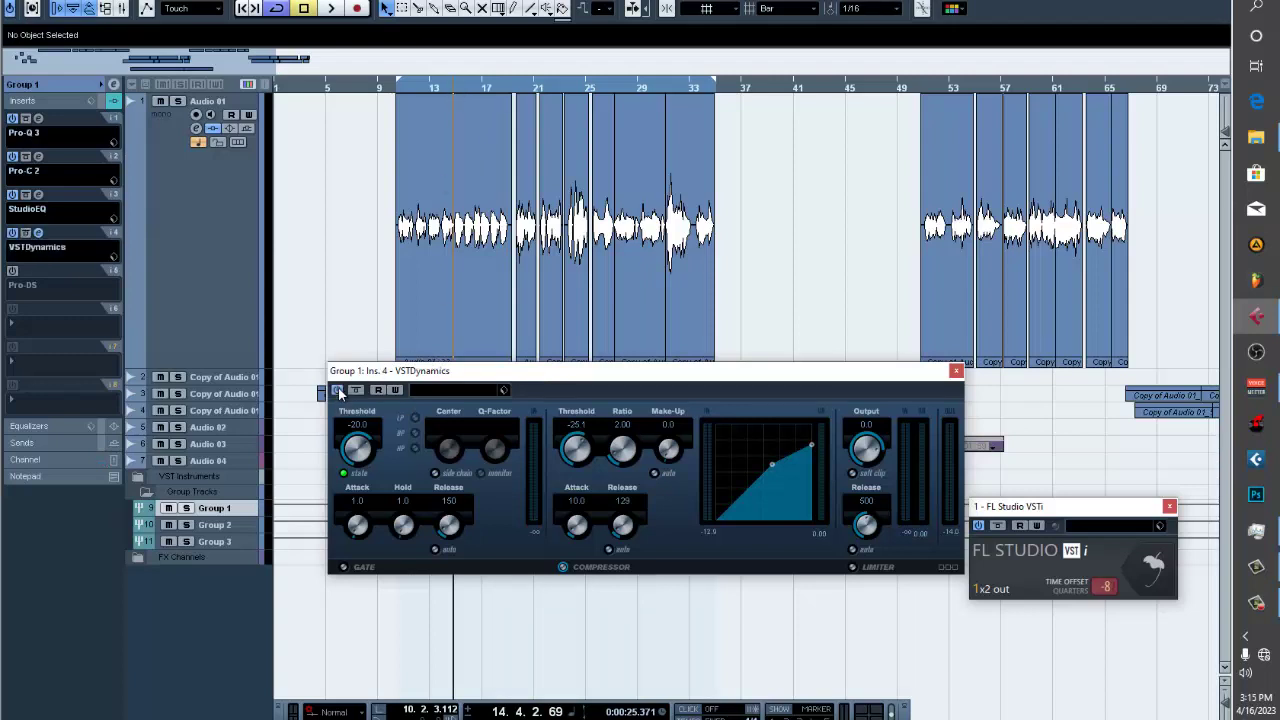
pyautogui.press('h')
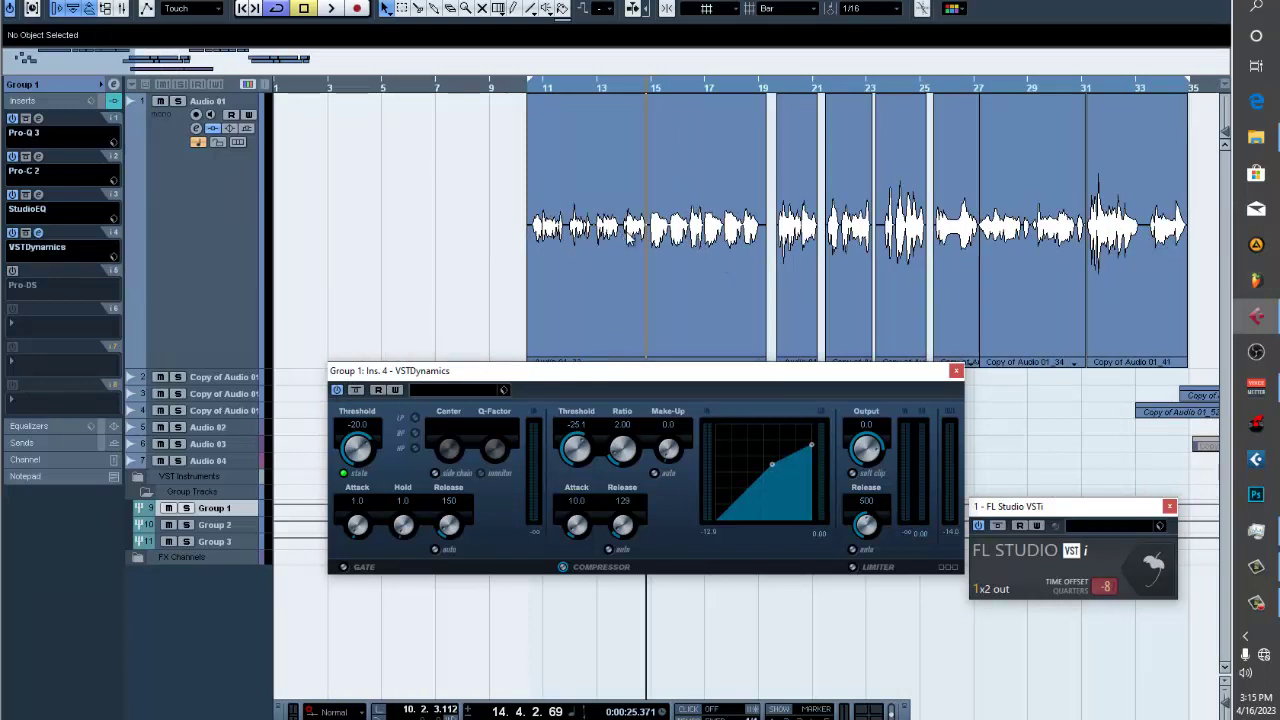
pyautogui.press('space')
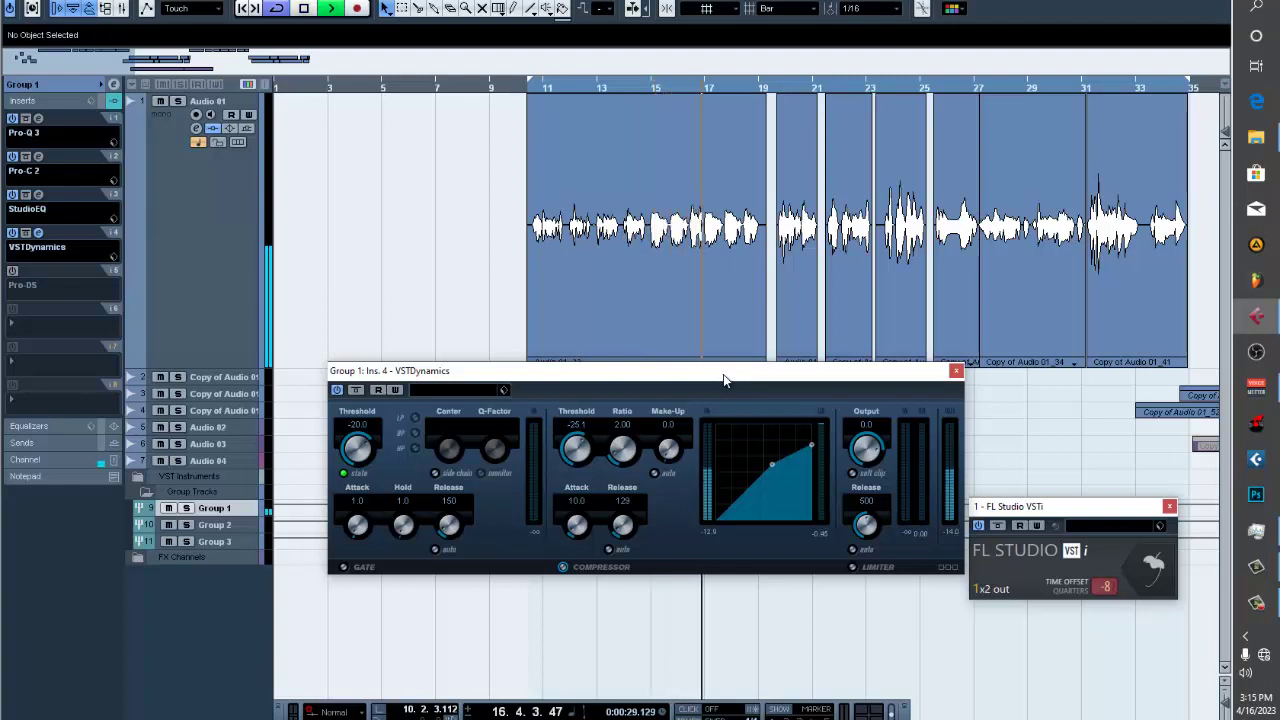
# Deactivate VSTDynamics on Group 1 and play the vocal from bar 14 without it
pyautogui.press('space')
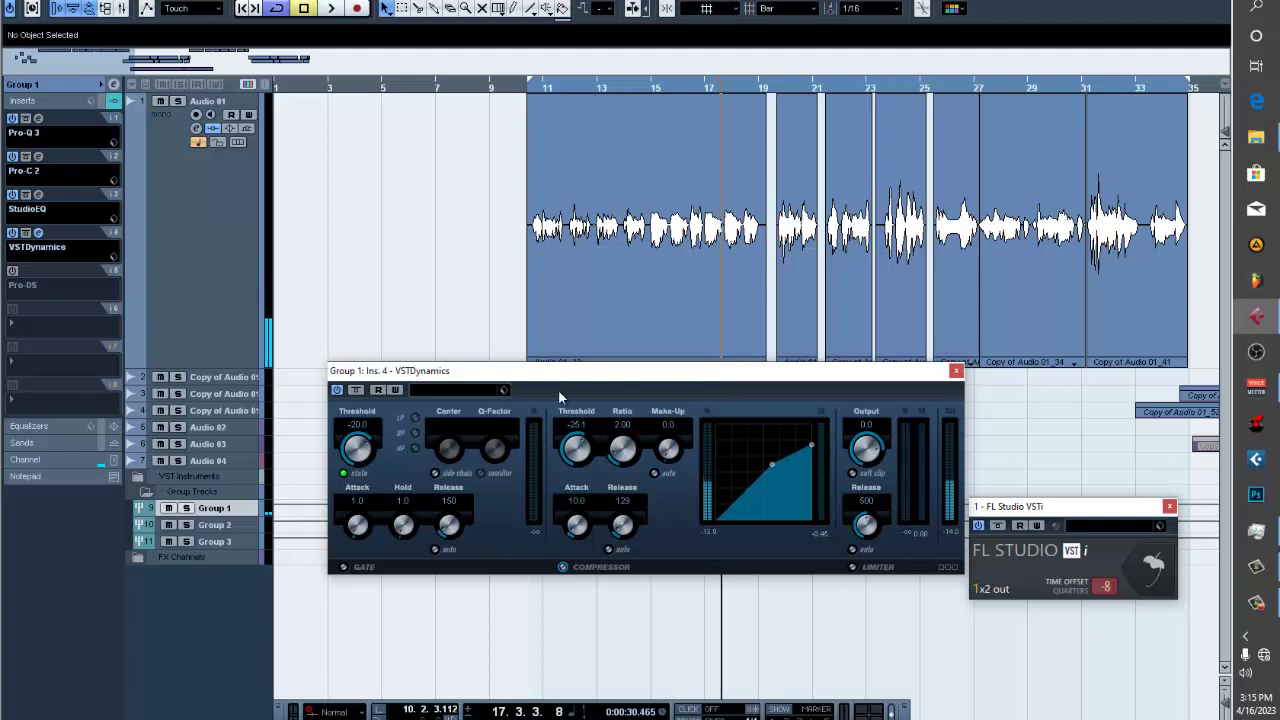
pyautogui.click(355, 389)
pyautogui.click(626, 88)
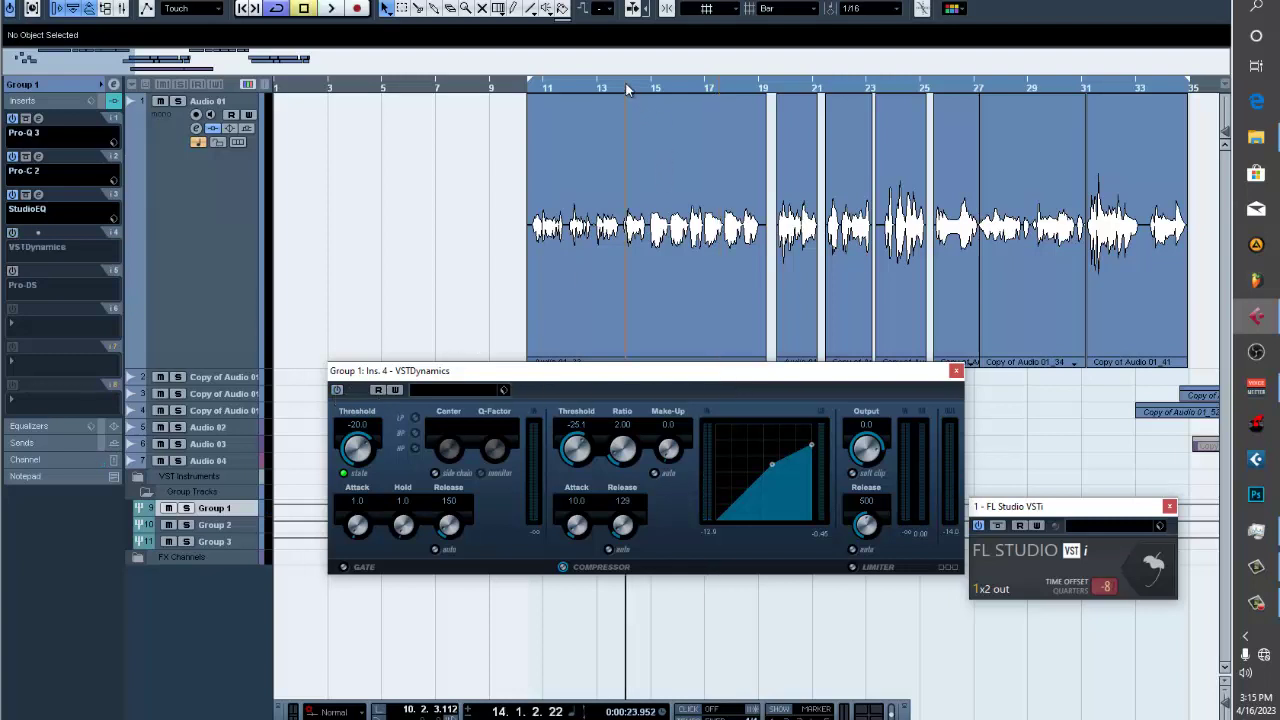
pyautogui.press('space')
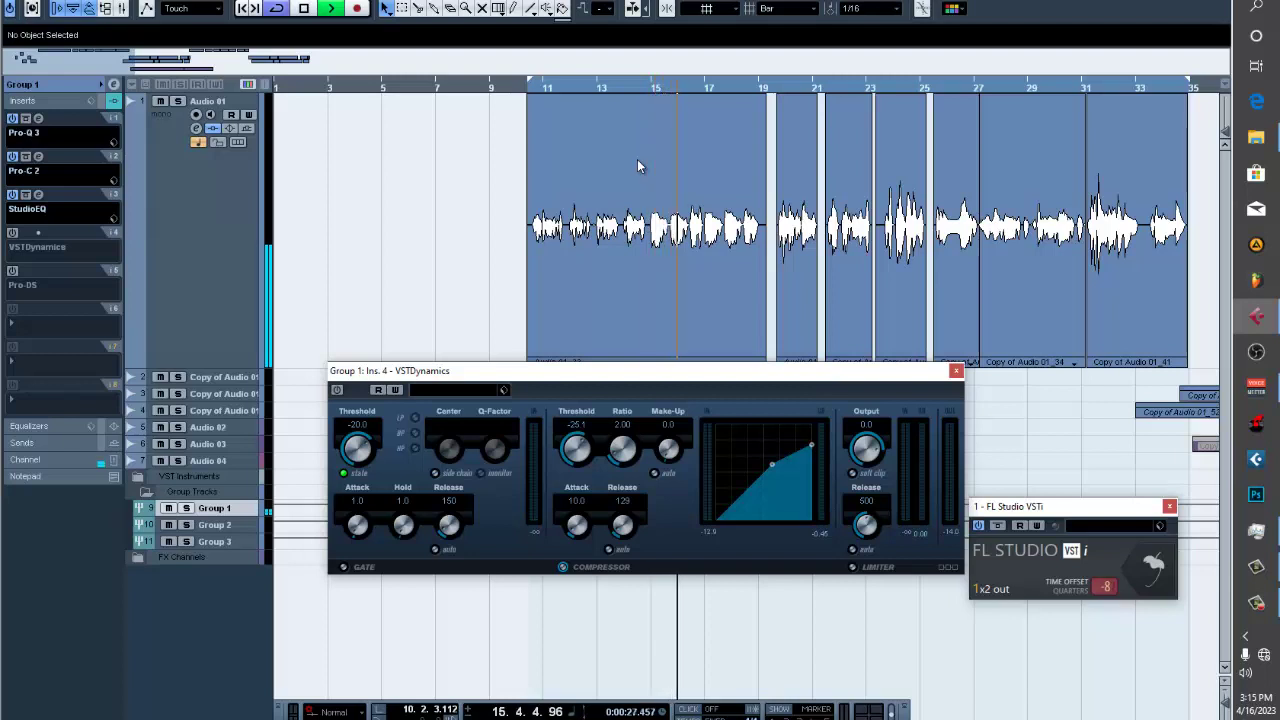
pyautogui.press('space')
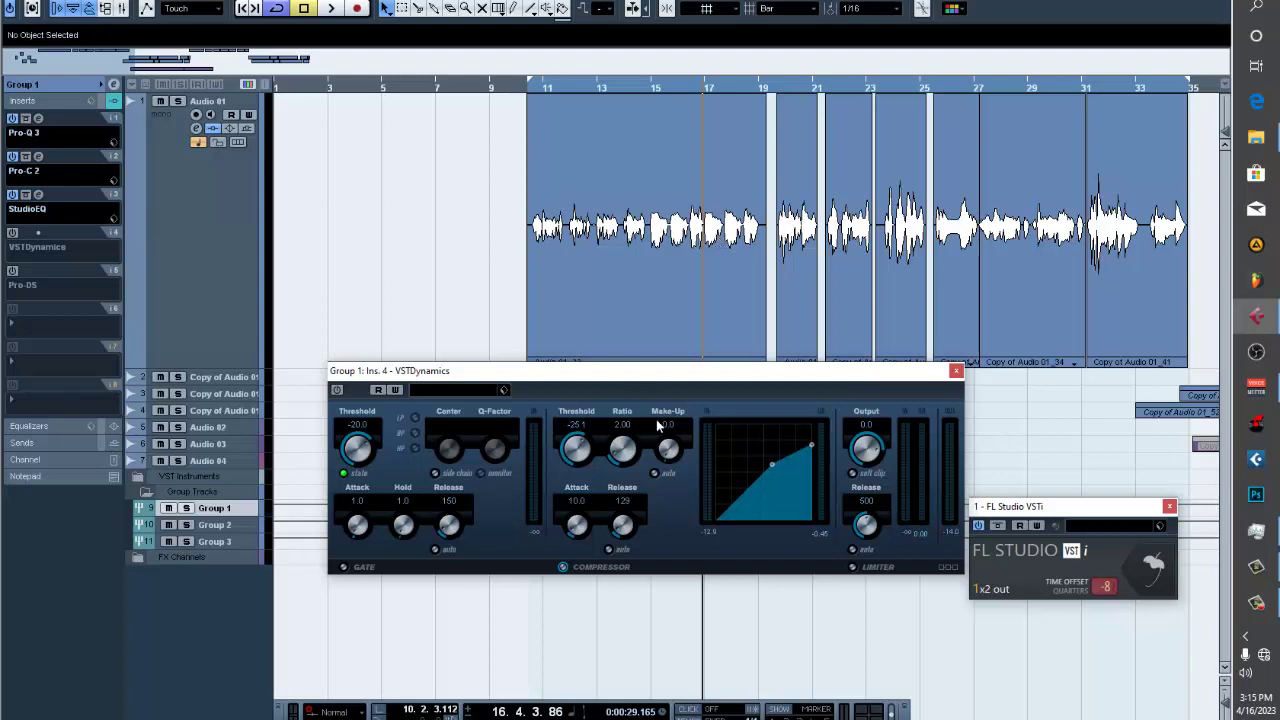
# Reactivate VSTDynamics on Group 1 and play the vocal from about bar 13 with it
pyautogui.click(338, 390)
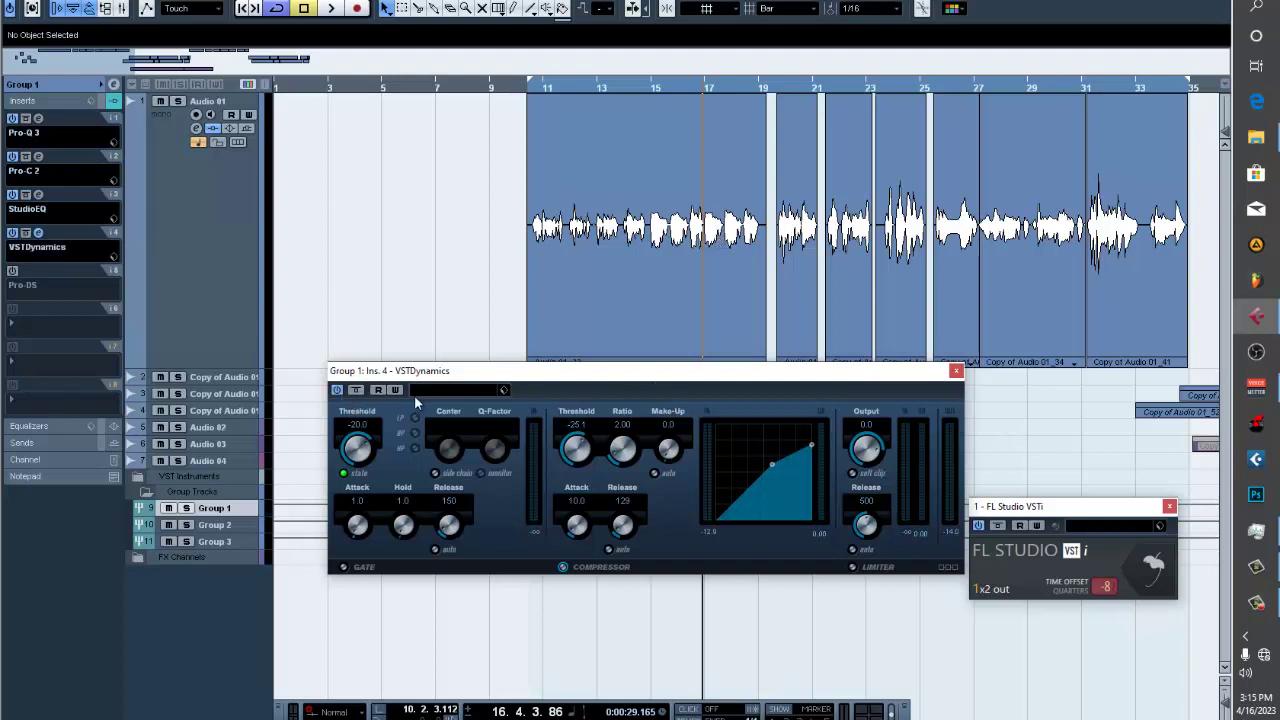
pyautogui.click(594, 88)
pyautogui.press('space')
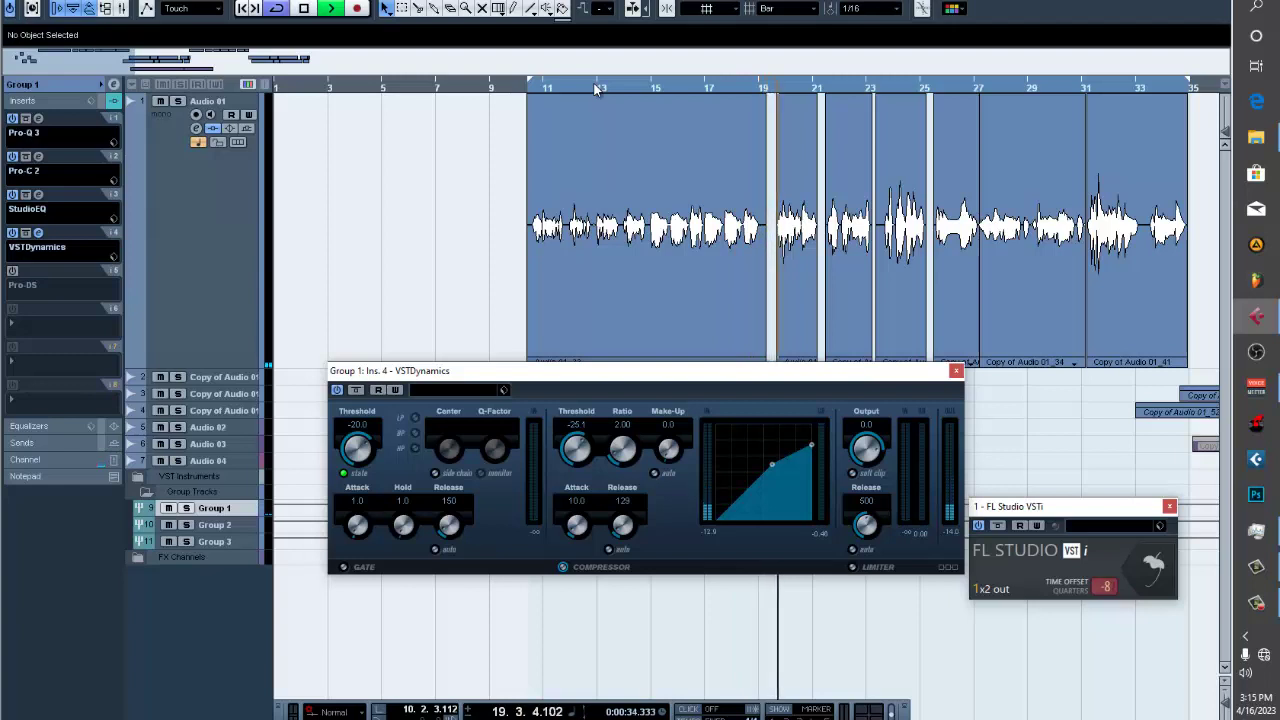
pyautogui.press('space')
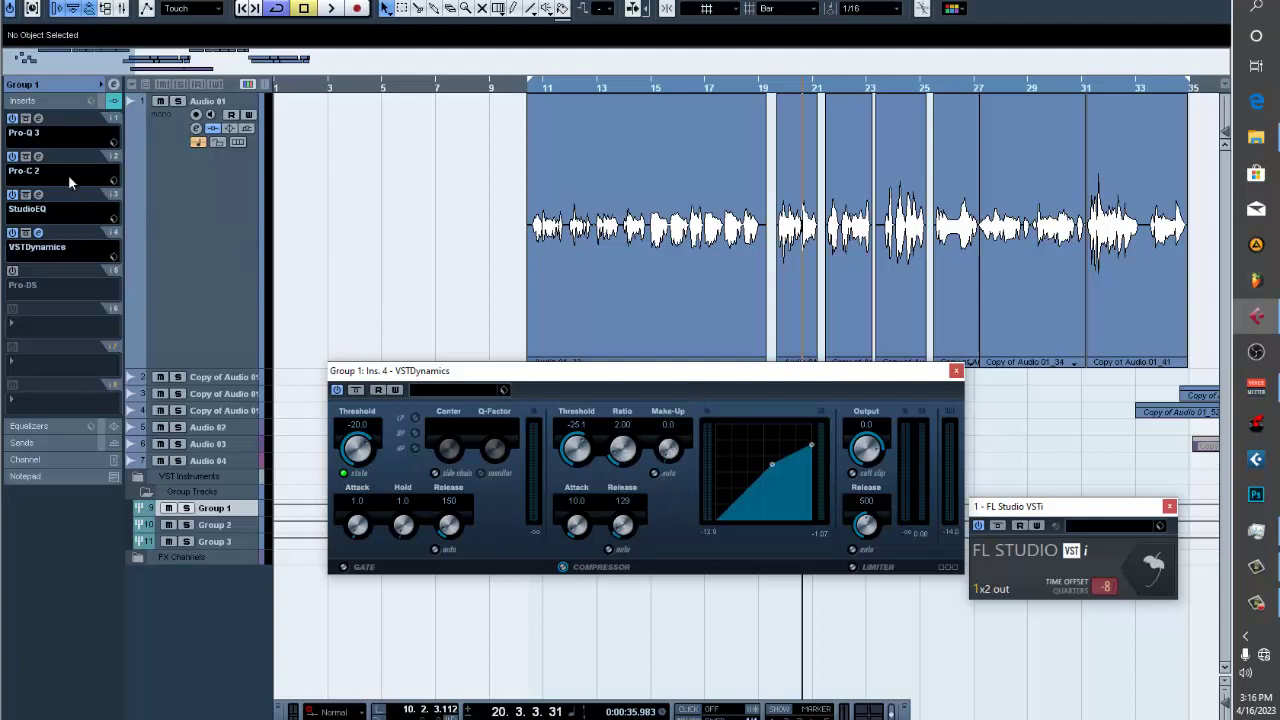
# Check the Pro-C 2 gain control in Group 1's second insert and close both the Pro-C 2 and VSTDynamics windows
pyautogui.click(38, 157)
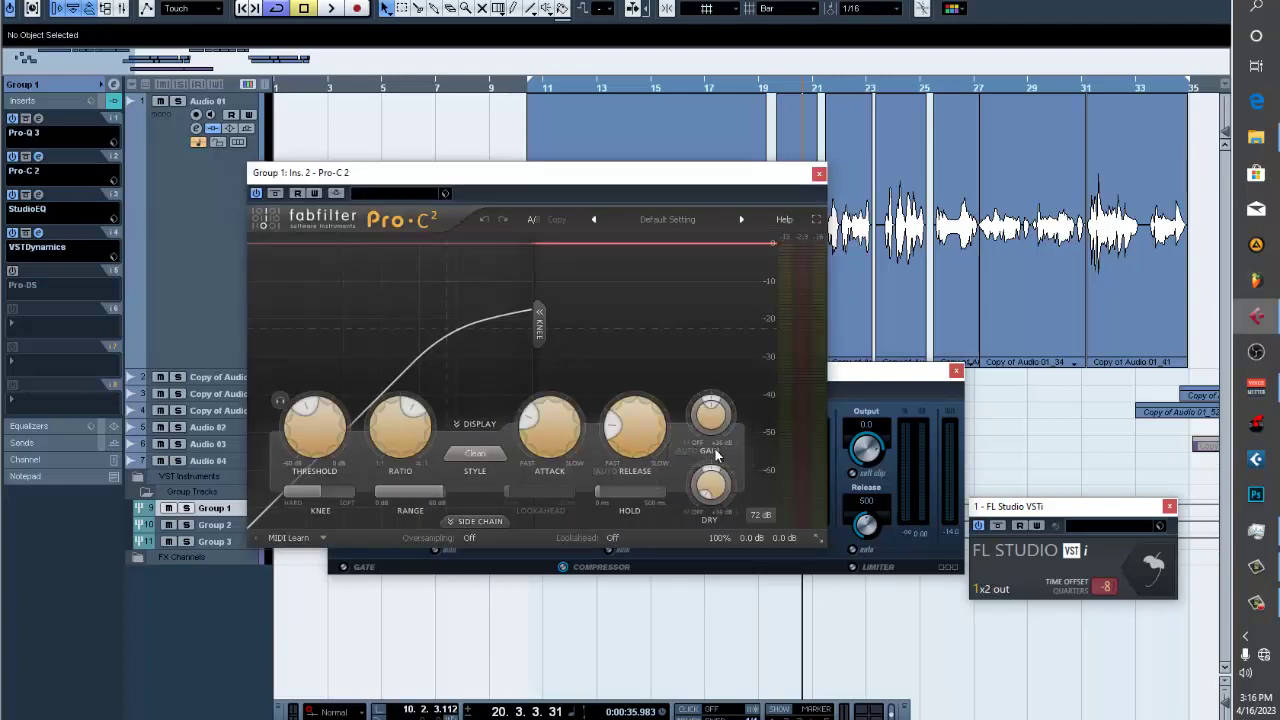
pyautogui.click(685, 452)
pyautogui.click(688, 454)
pyautogui.click(818, 173)
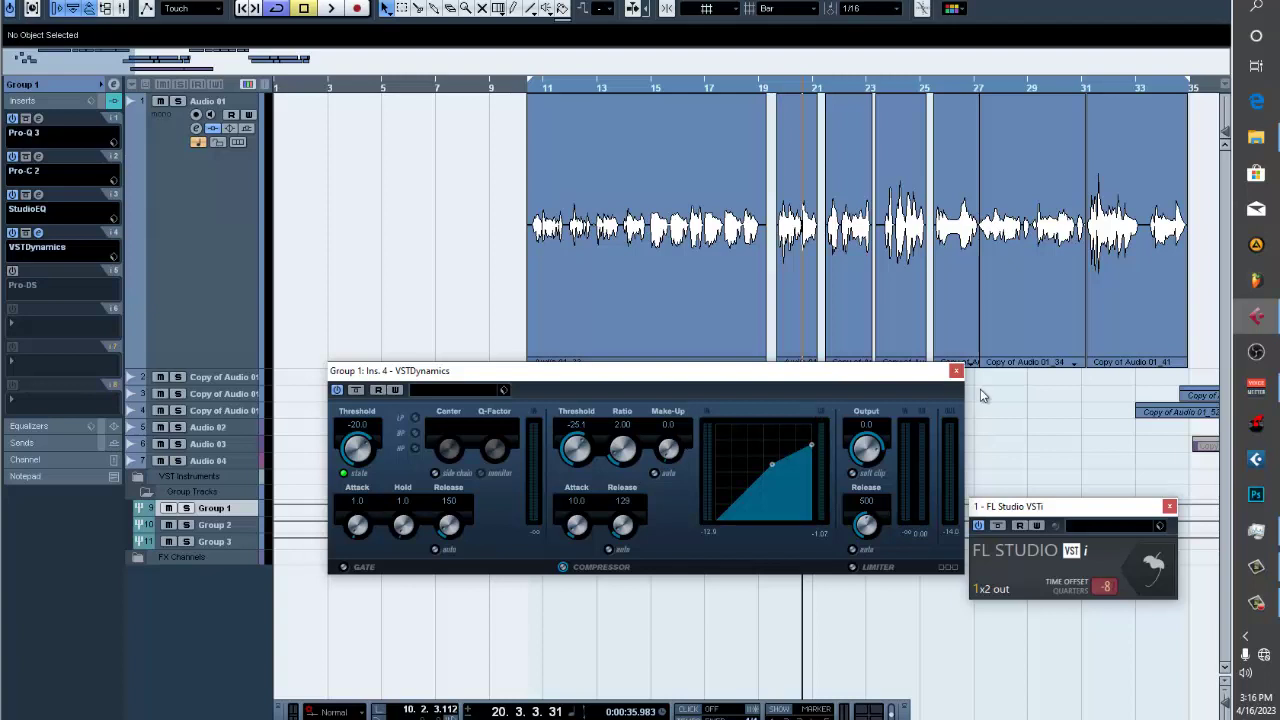
pyautogui.click(956, 371)
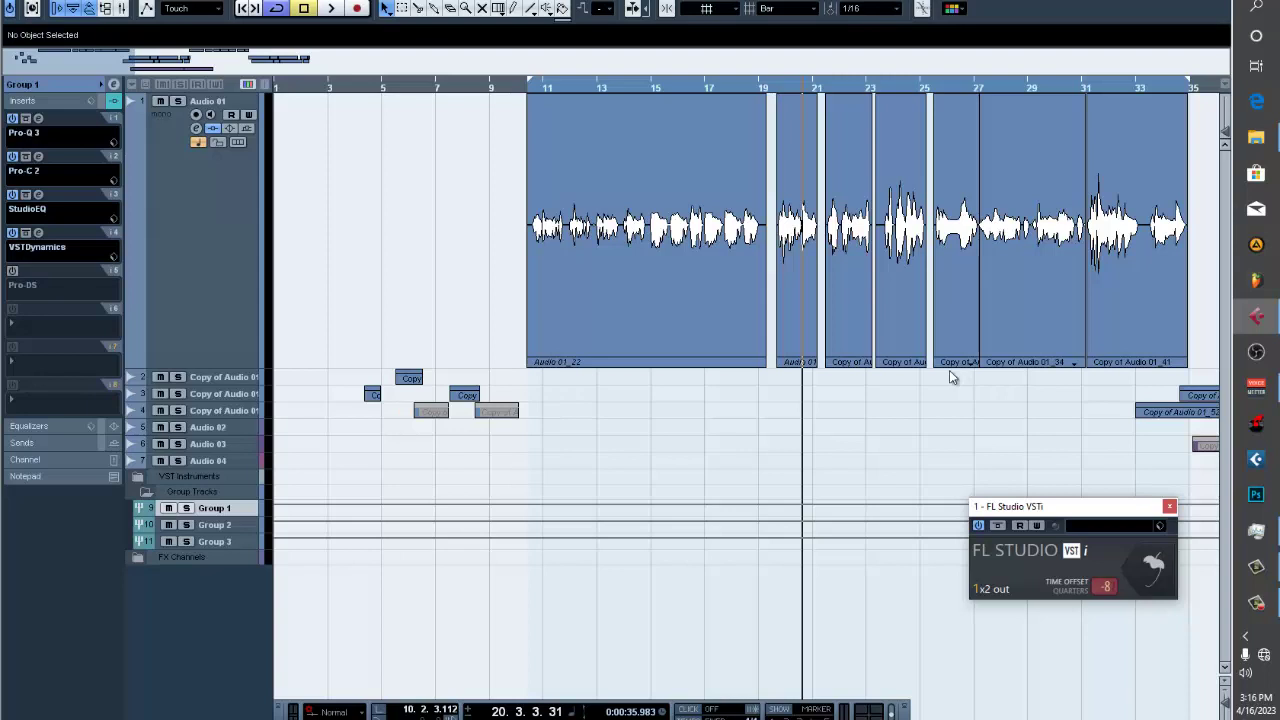
# Reactivate Pro-DS in Group 1's fifth insert and review its threshold and de-essing settings
pyautogui.click(12, 271)
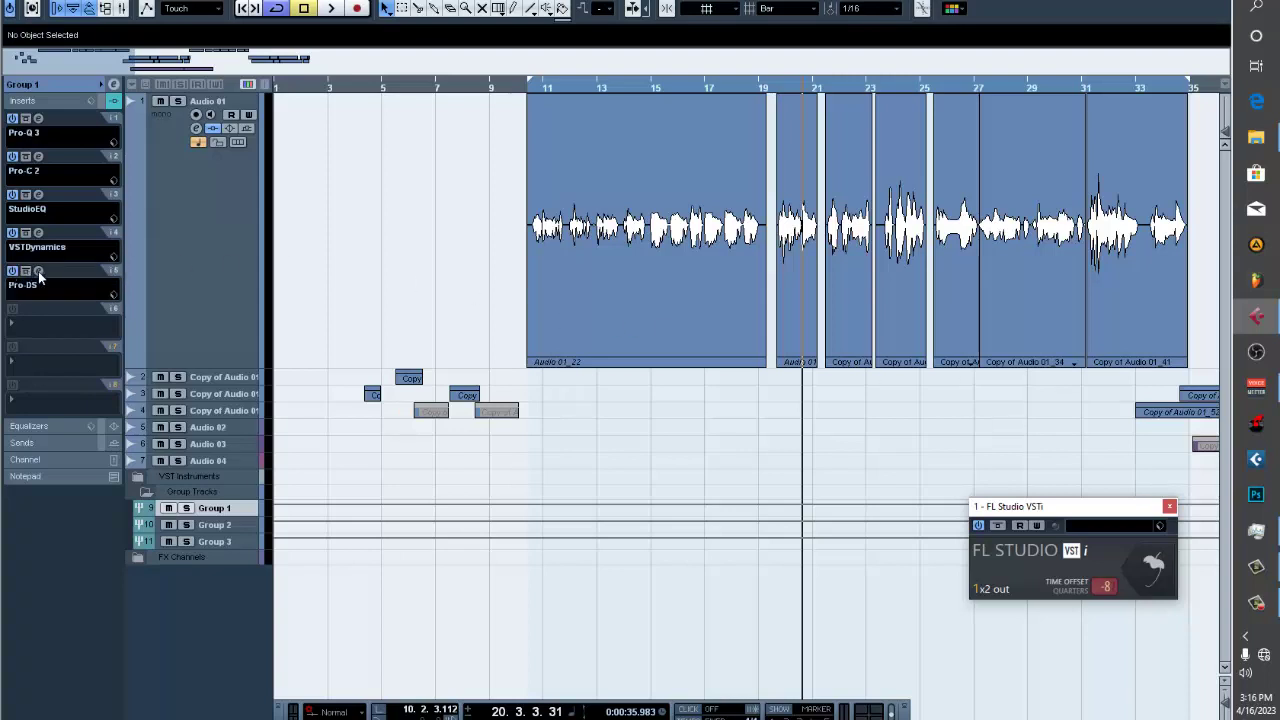
pyautogui.click(38, 272)
pyautogui.moveTo(414, 404)
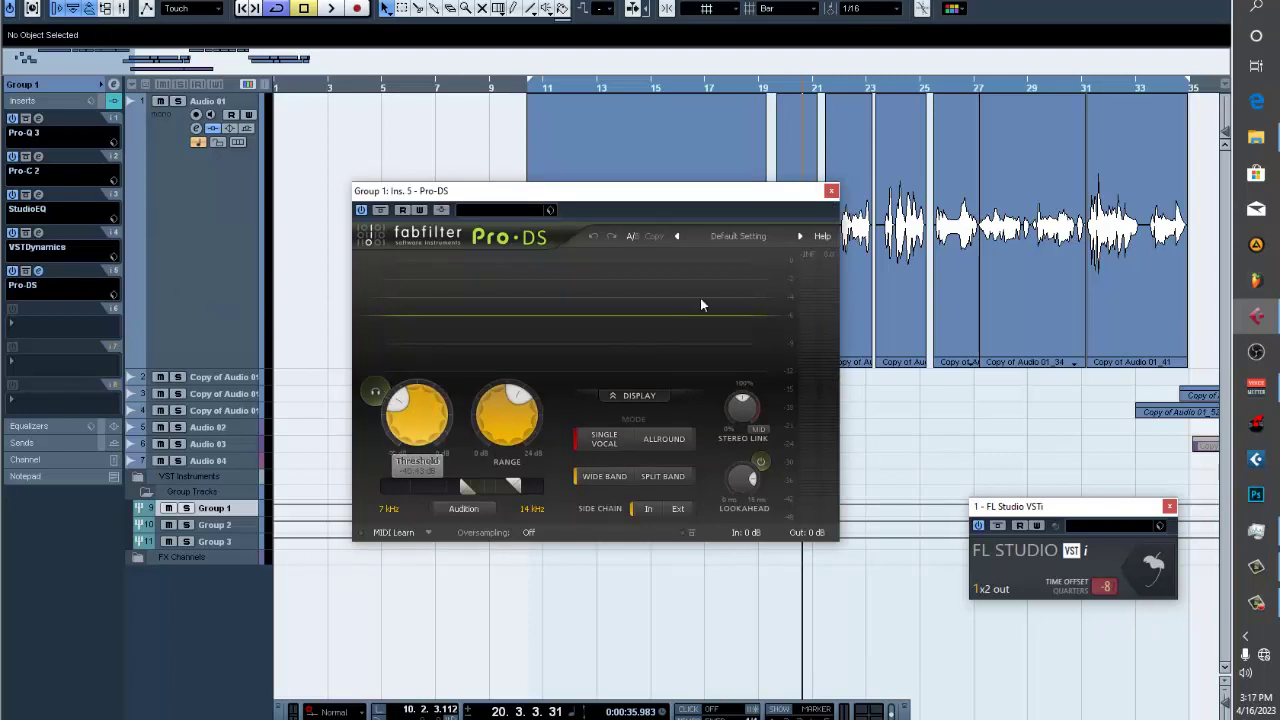
pyautogui.click(831, 190)
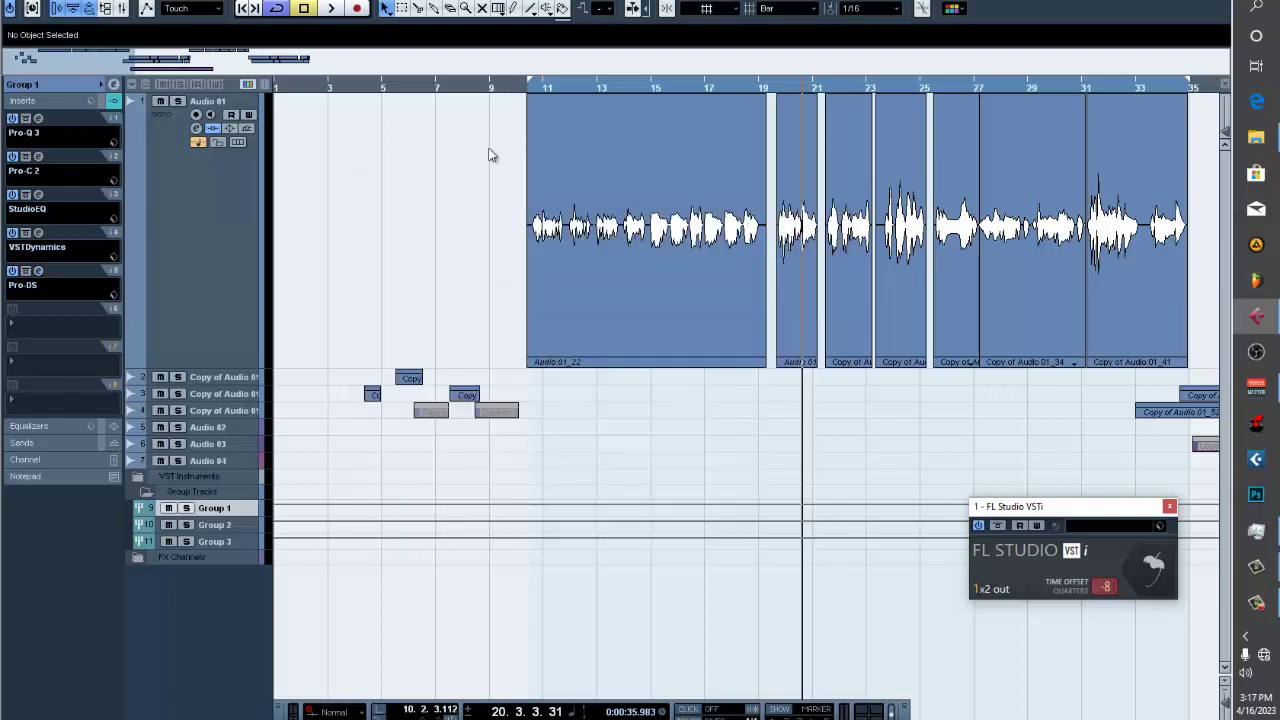
# Activate Group 1's send to FX 1-ValhallaVintageVerb and review the reverb's decay, damping and EQ settings
pyautogui.hscroll(2, 112, 80)
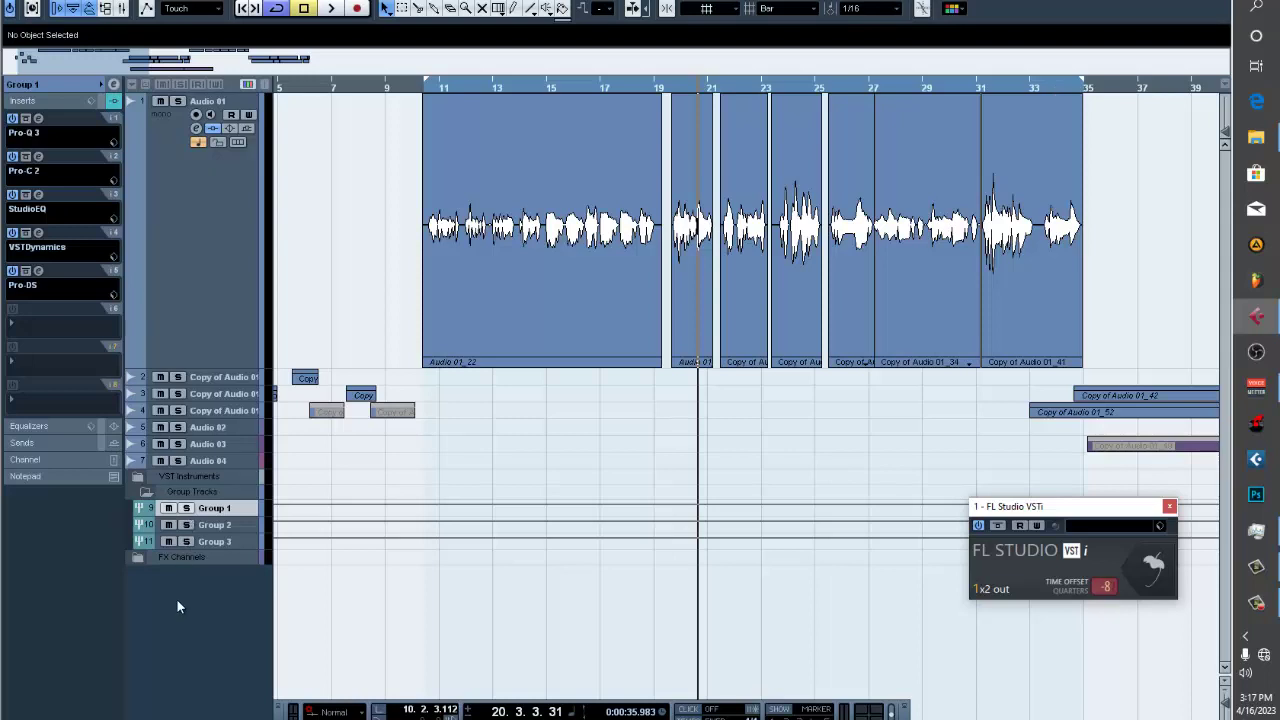
pyautogui.click(67, 443)
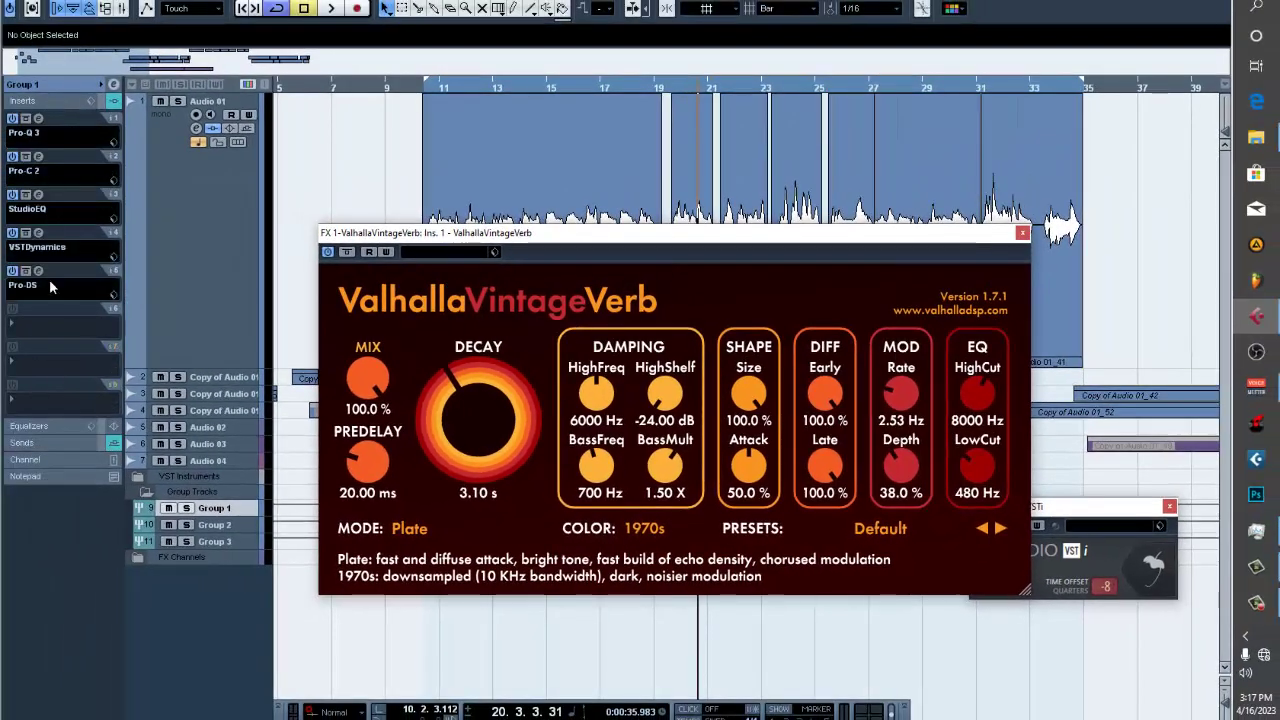
pyautogui.click(53, 440)
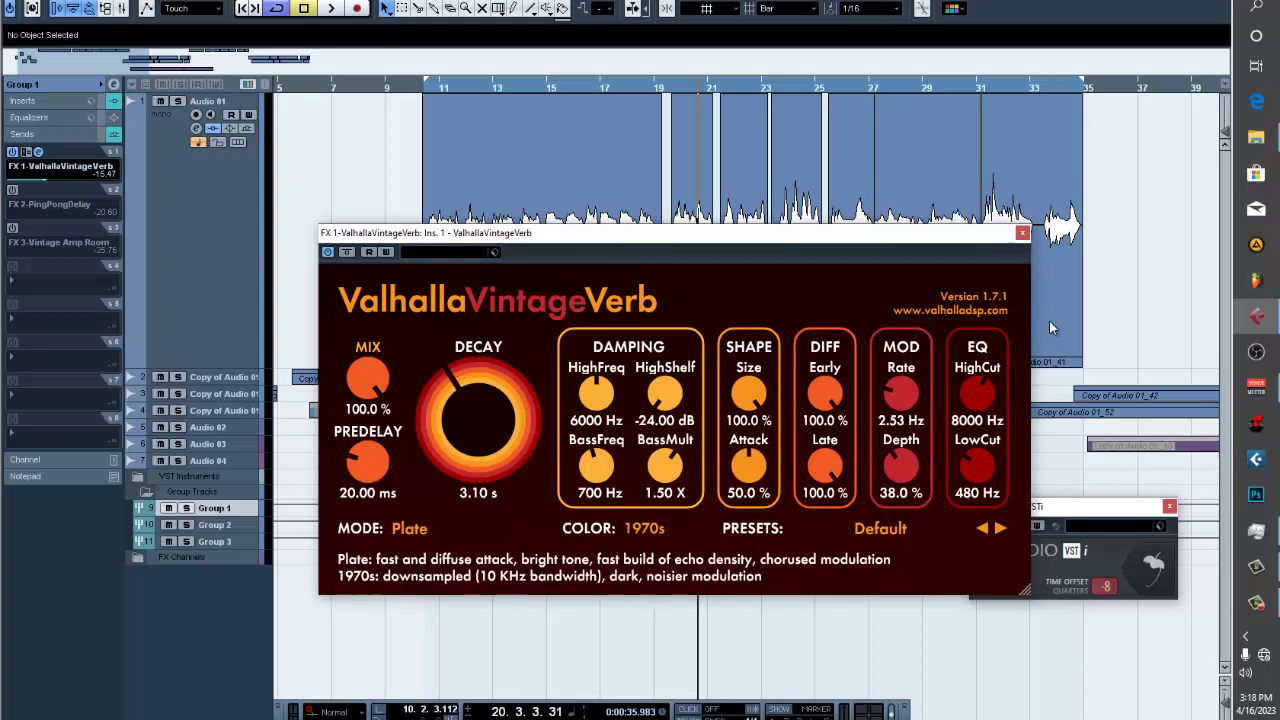
pyautogui.click(1022, 234)
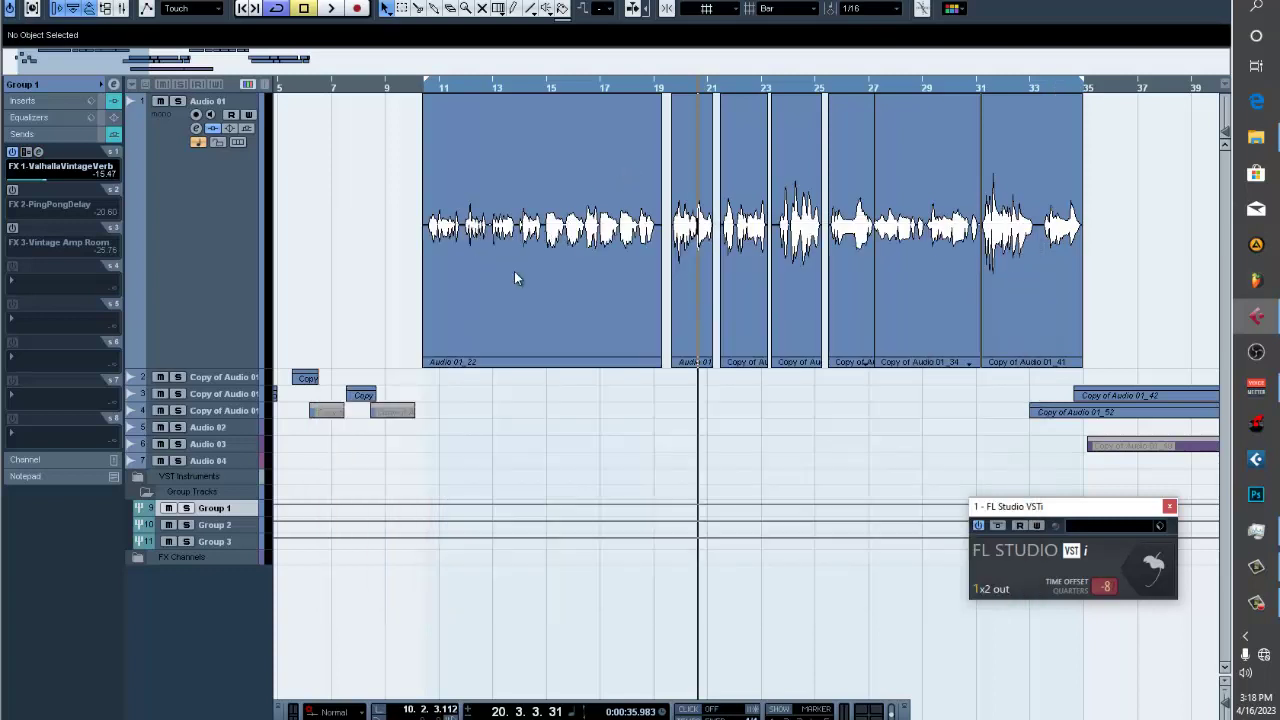
# Play the vocal from about bar 10 to hear it with the ValhallaVintageVerb send
pyautogui.click(434, 92)
pyautogui.press('space')
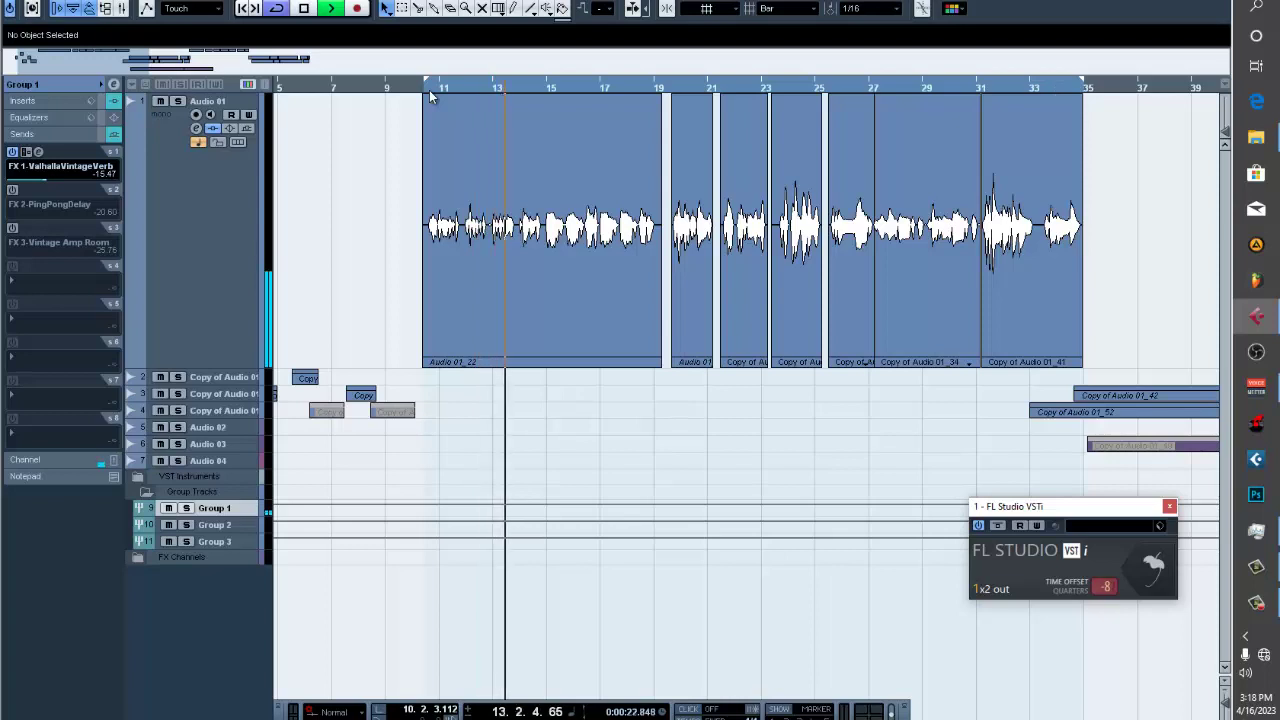
pyautogui.press('space')
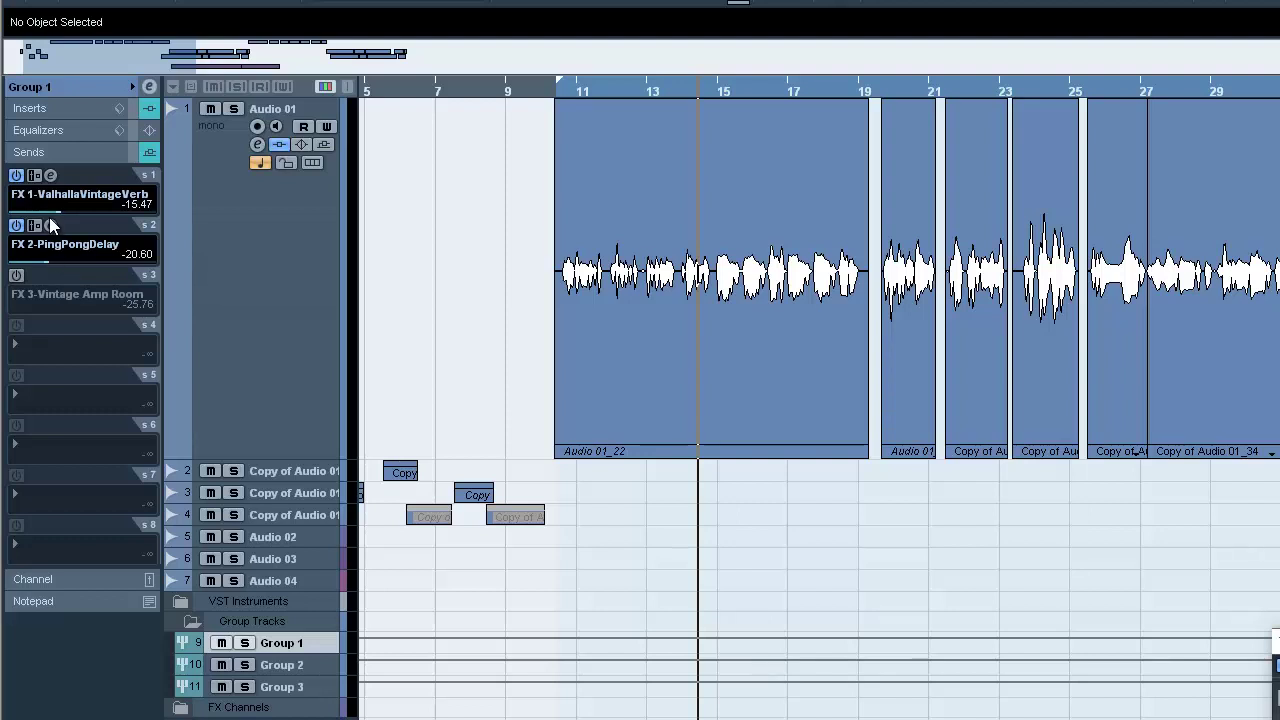
# Activate Group 1's send to FX 2-PingPongDelay and review the delay, feedback, filter and mix settings
pyautogui.click(51, 225)
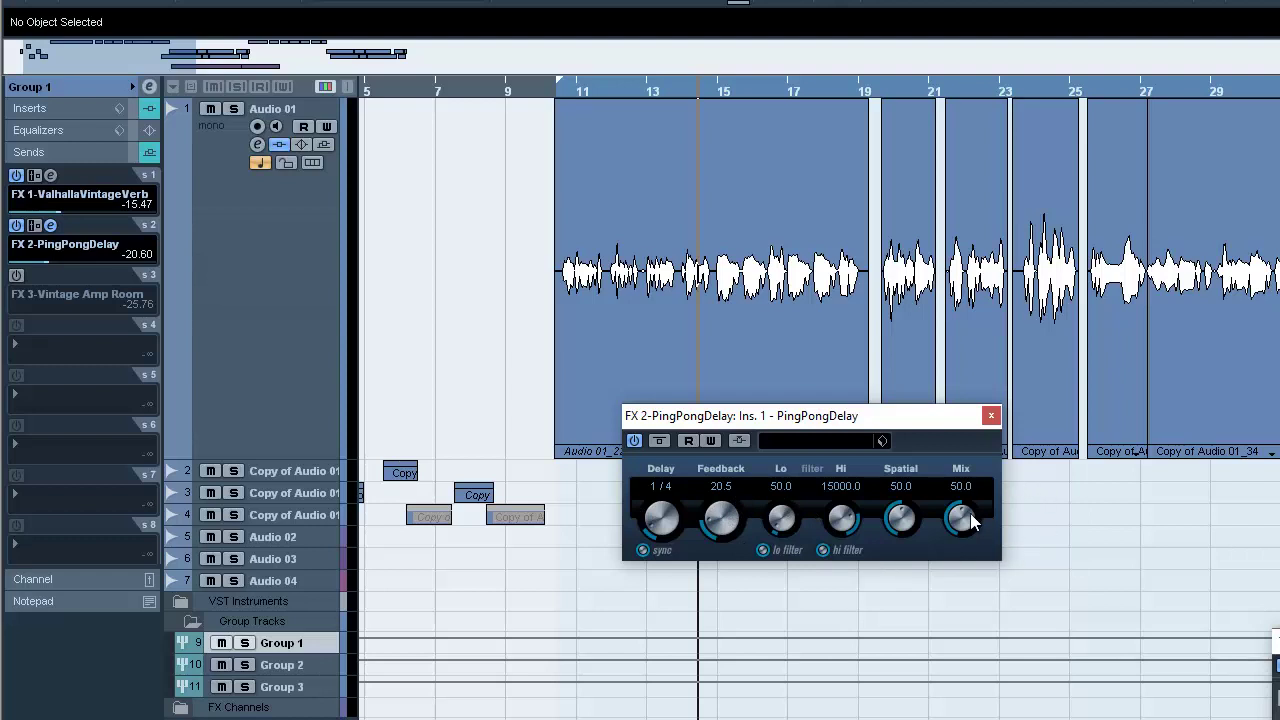
pyautogui.click(991, 416)
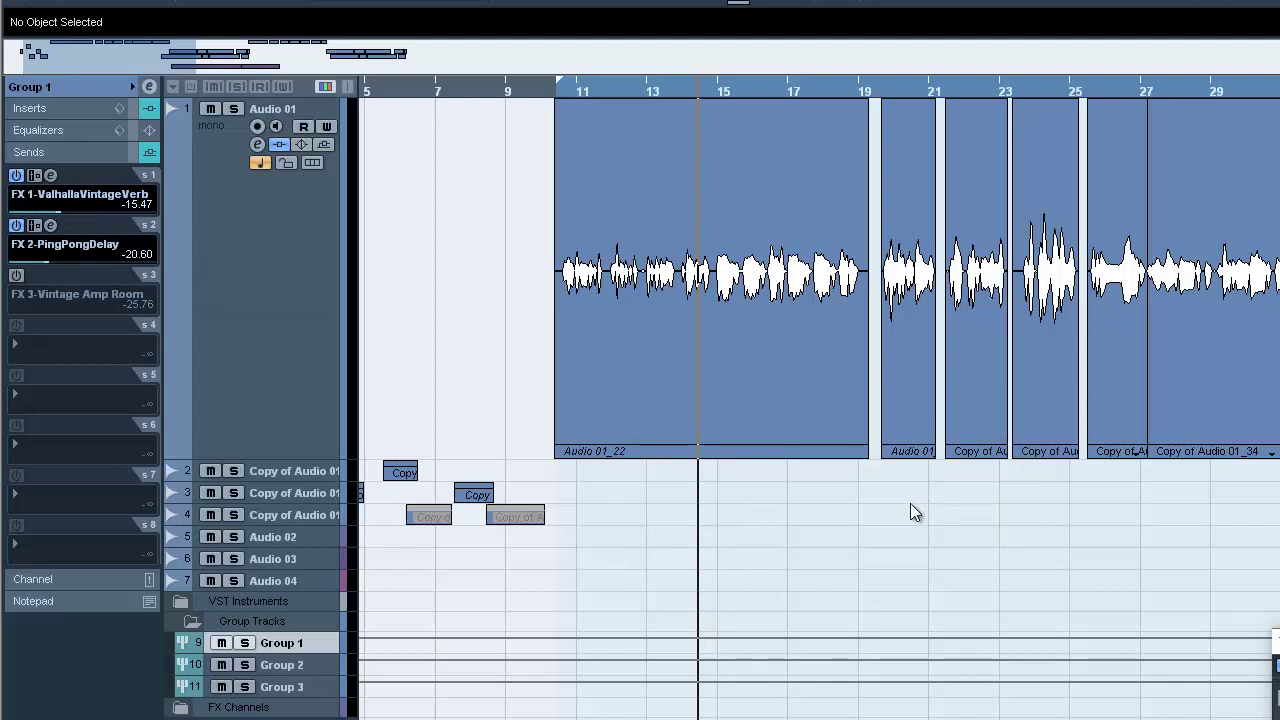
# Expand the FX Channels folder, select the FX 3 channel and open the Vintage Amp Room plug-in in its first insert
pyautogui.moveTo(205, 65); pyautogui.dragTo(277, 79)
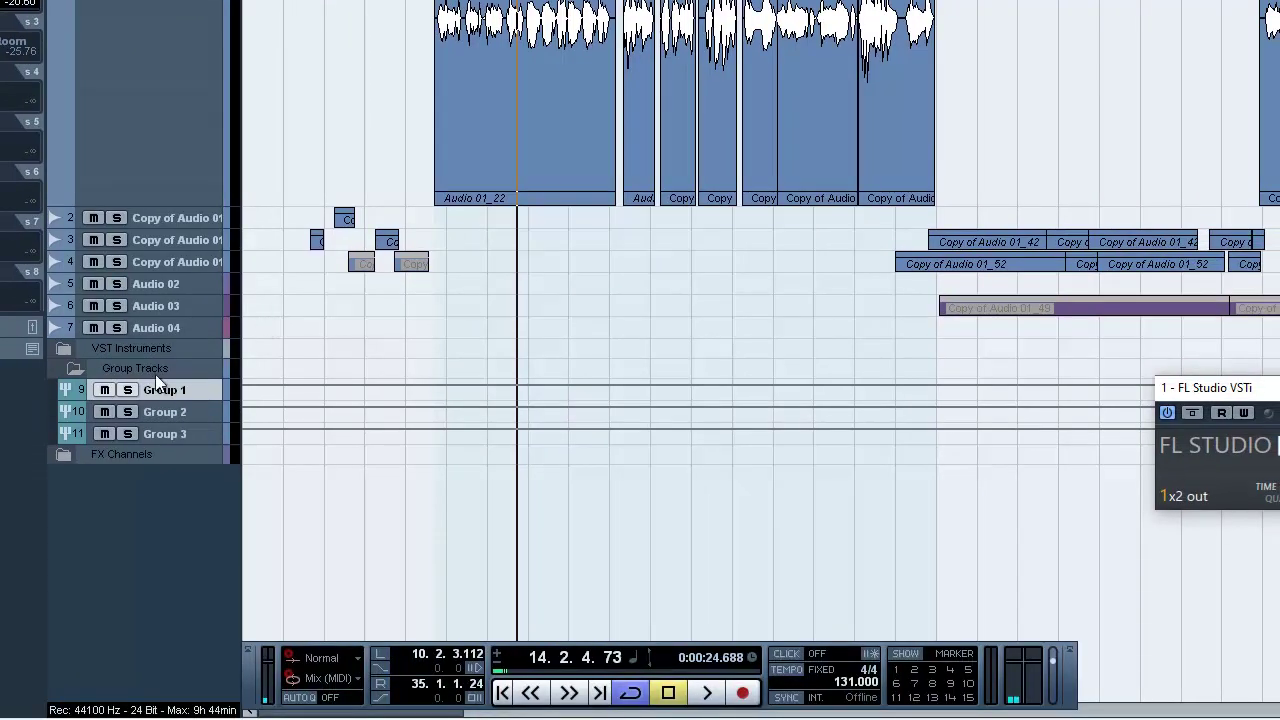
pyautogui.click(63, 455)
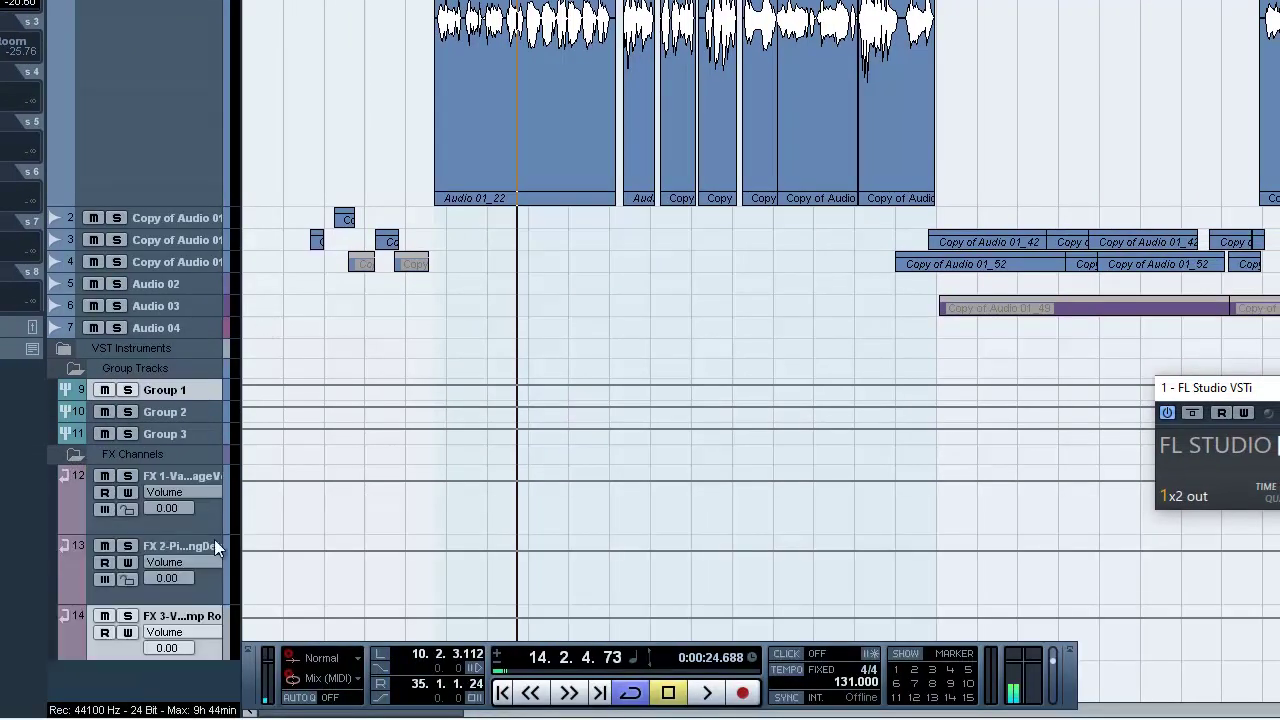
pyautogui.click(204, 594)
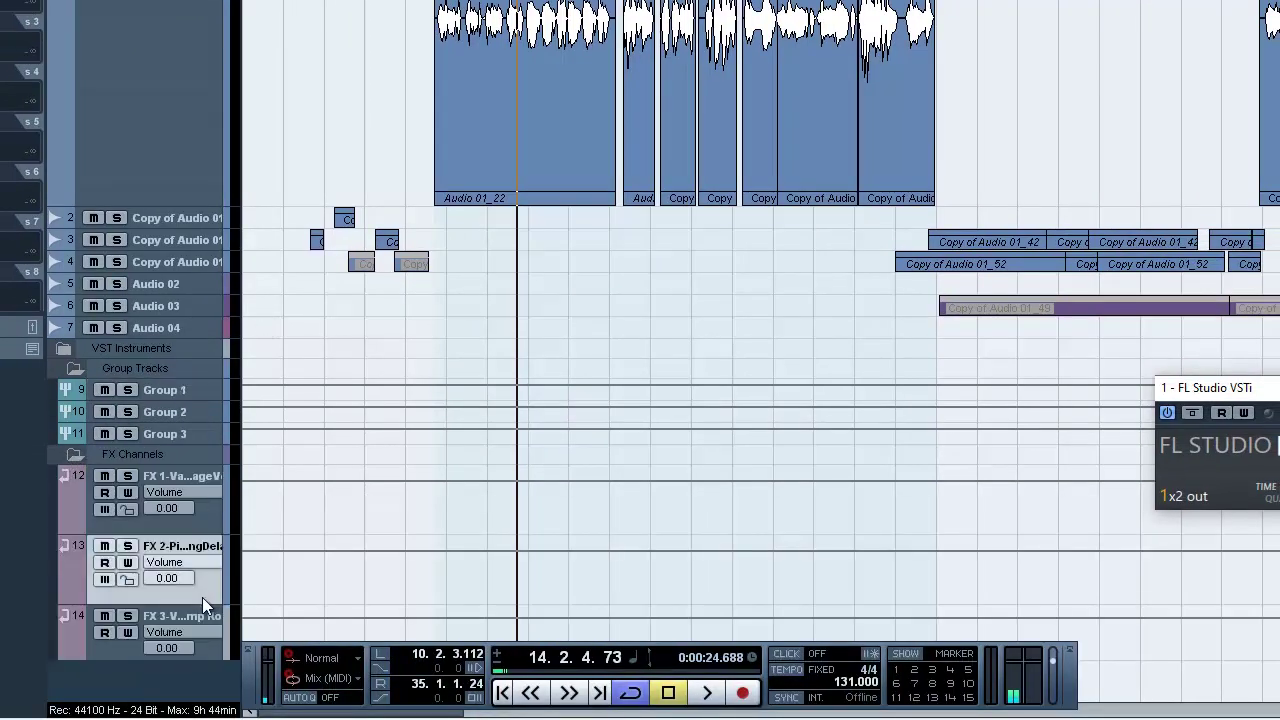
pyautogui.click(204, 652)
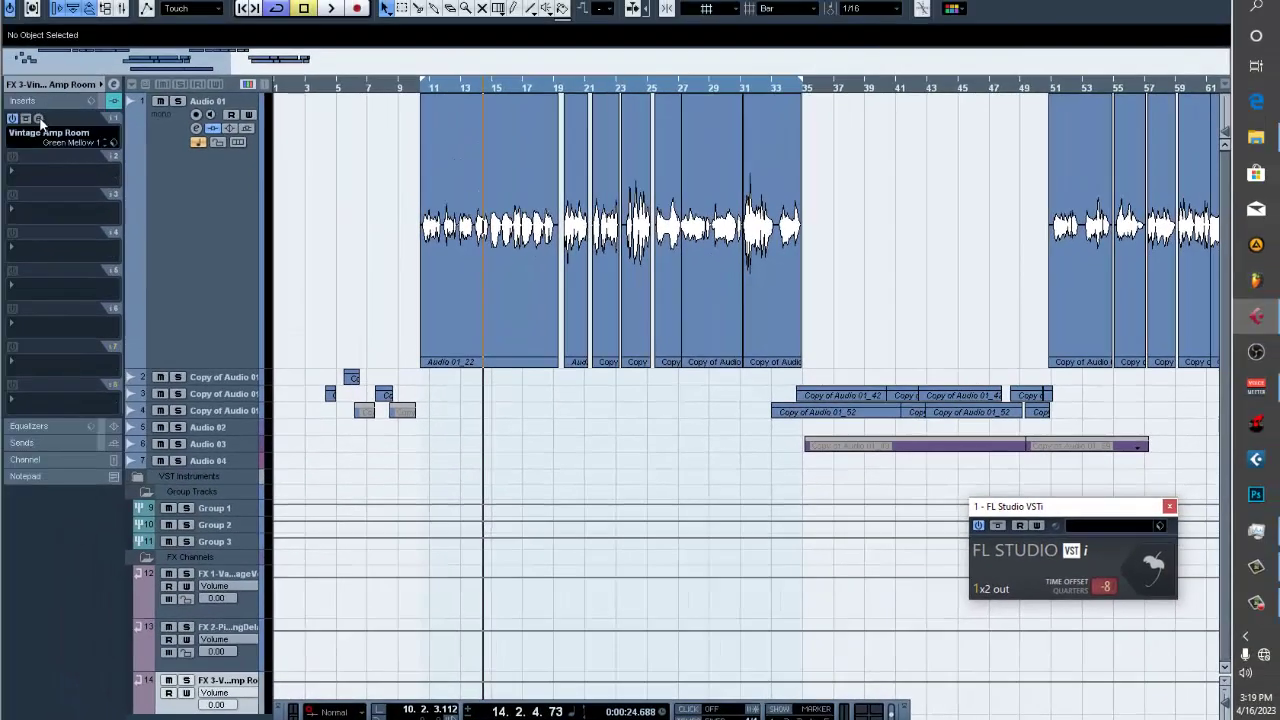
pyautogui.click(39, 119)
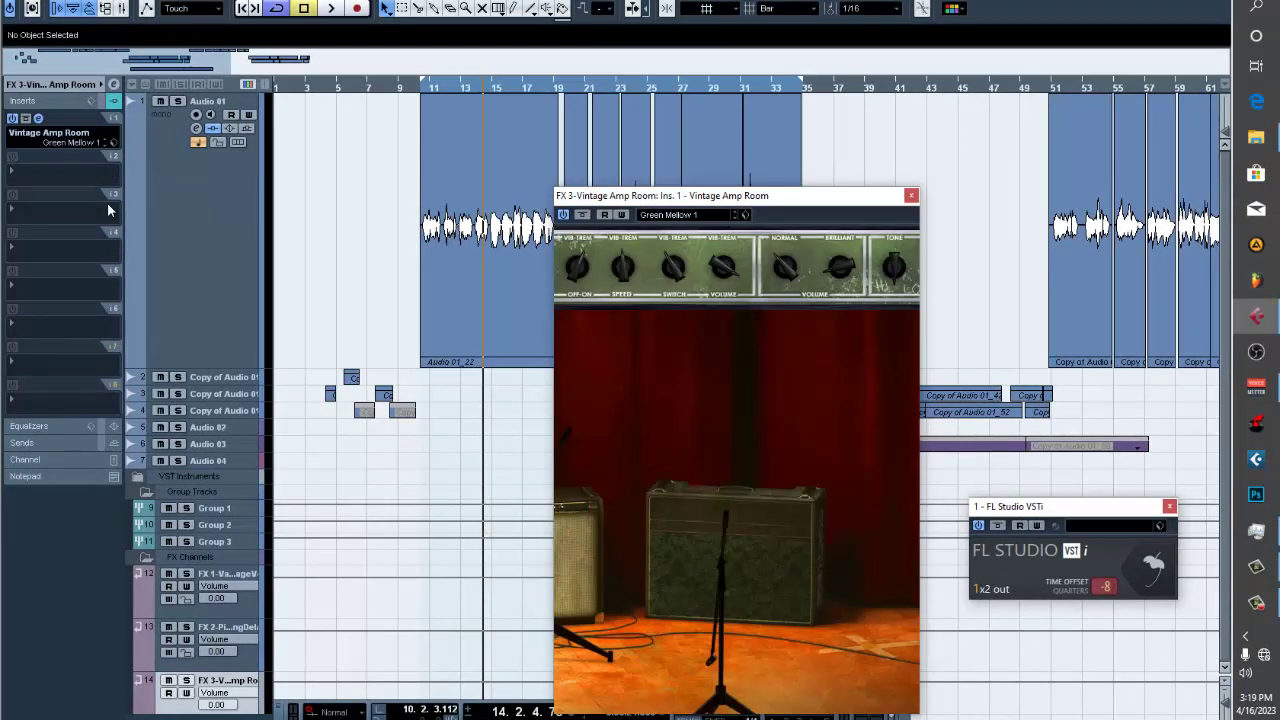
# Add ValhallaRoom as the second insert on the FX 3 channel and close its window
pyautogui.click(64, 168)
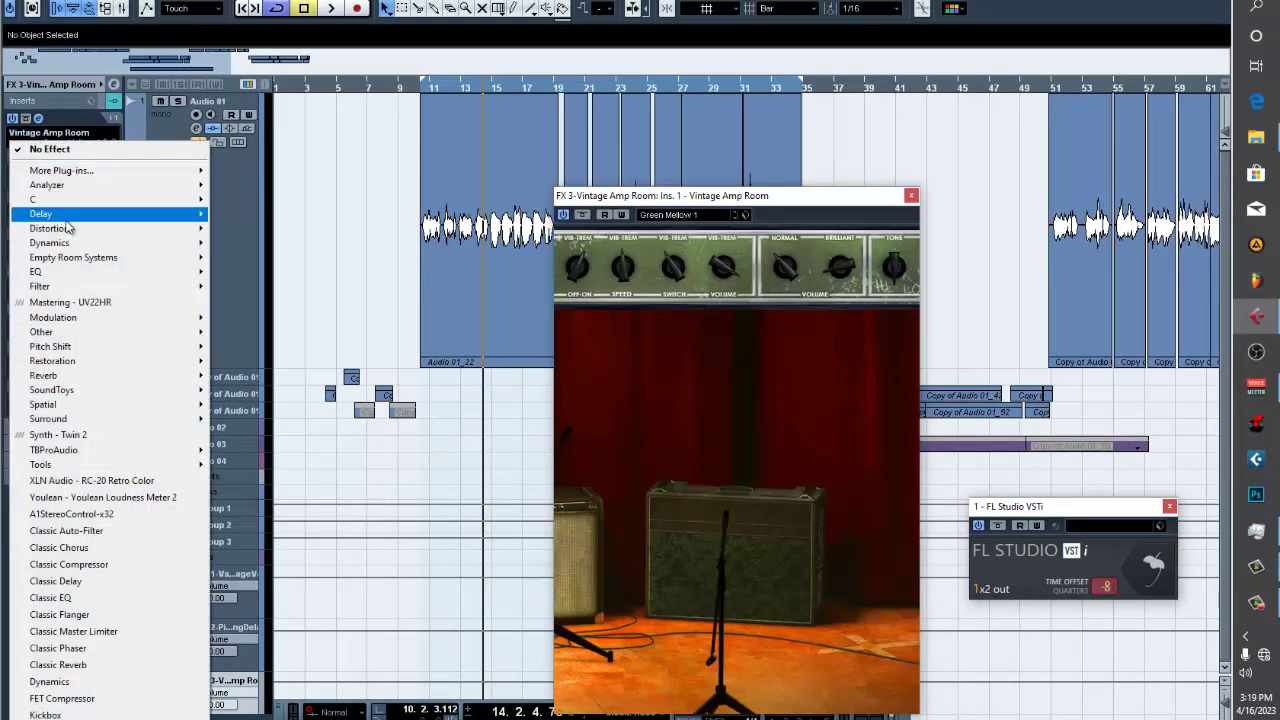
pyautogui.moveTo(72, 233)
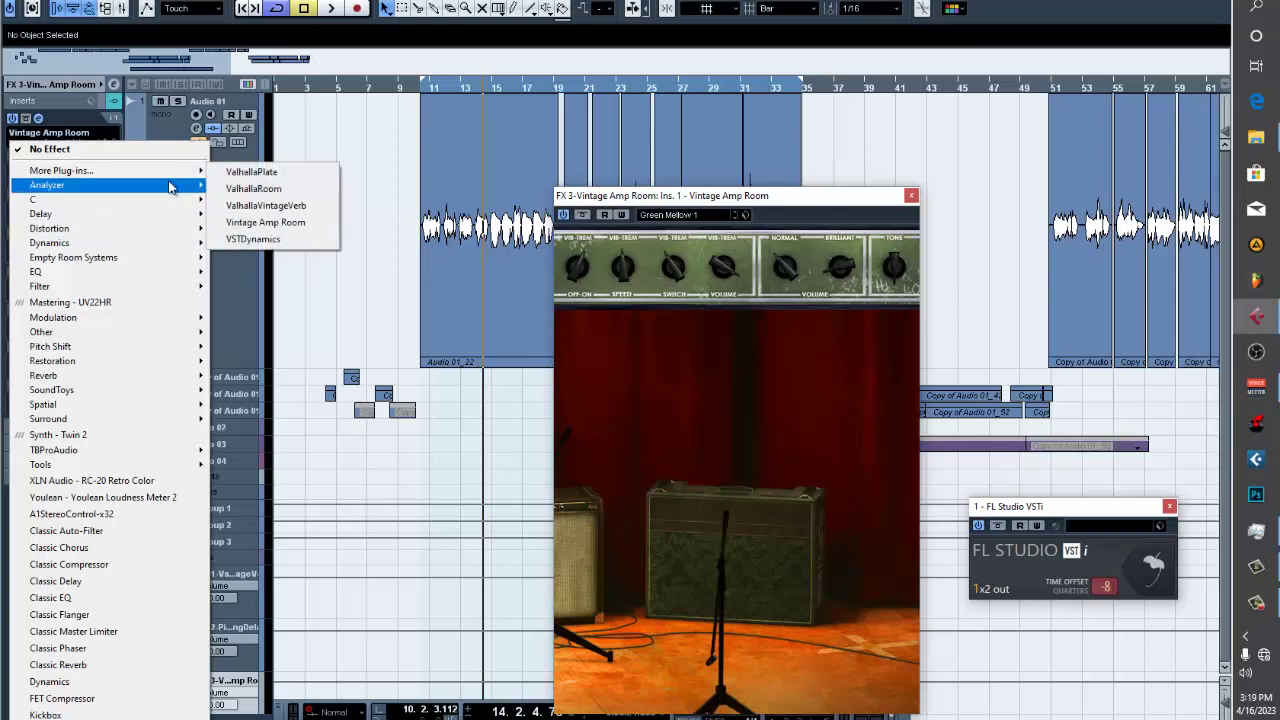
pyautogui.click(282, 190)
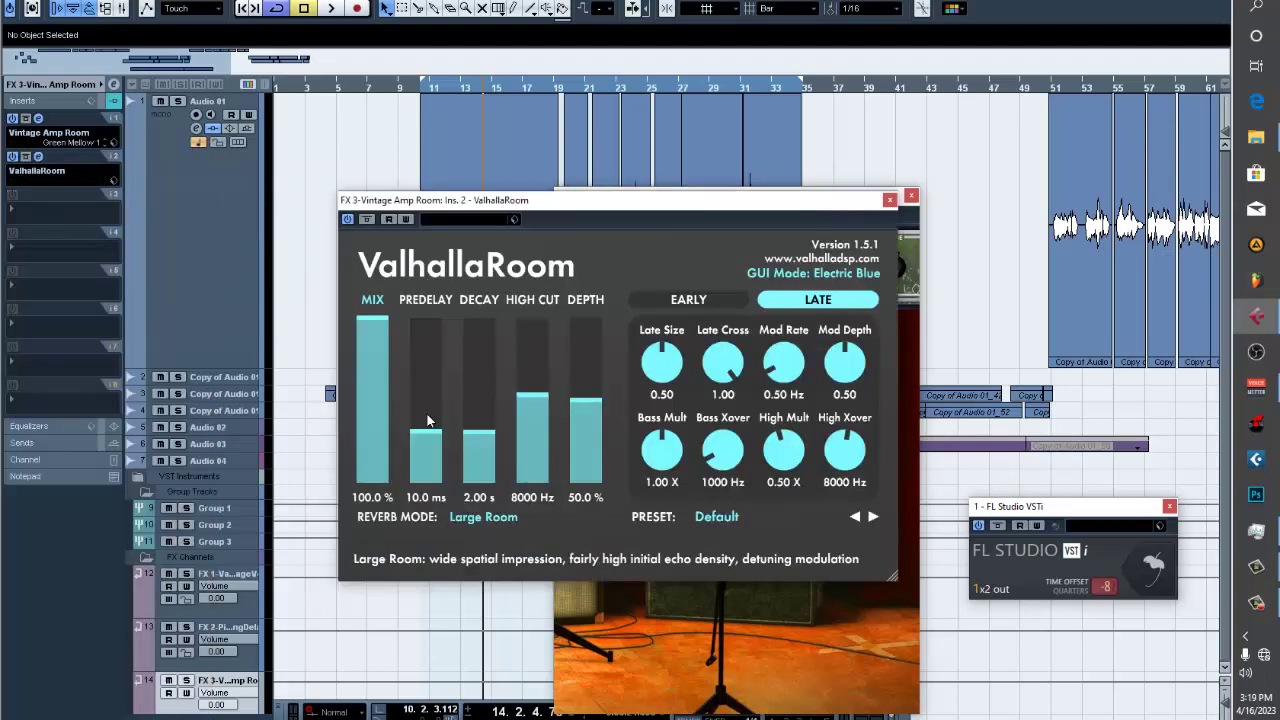
pyautogui.click(888, 201)
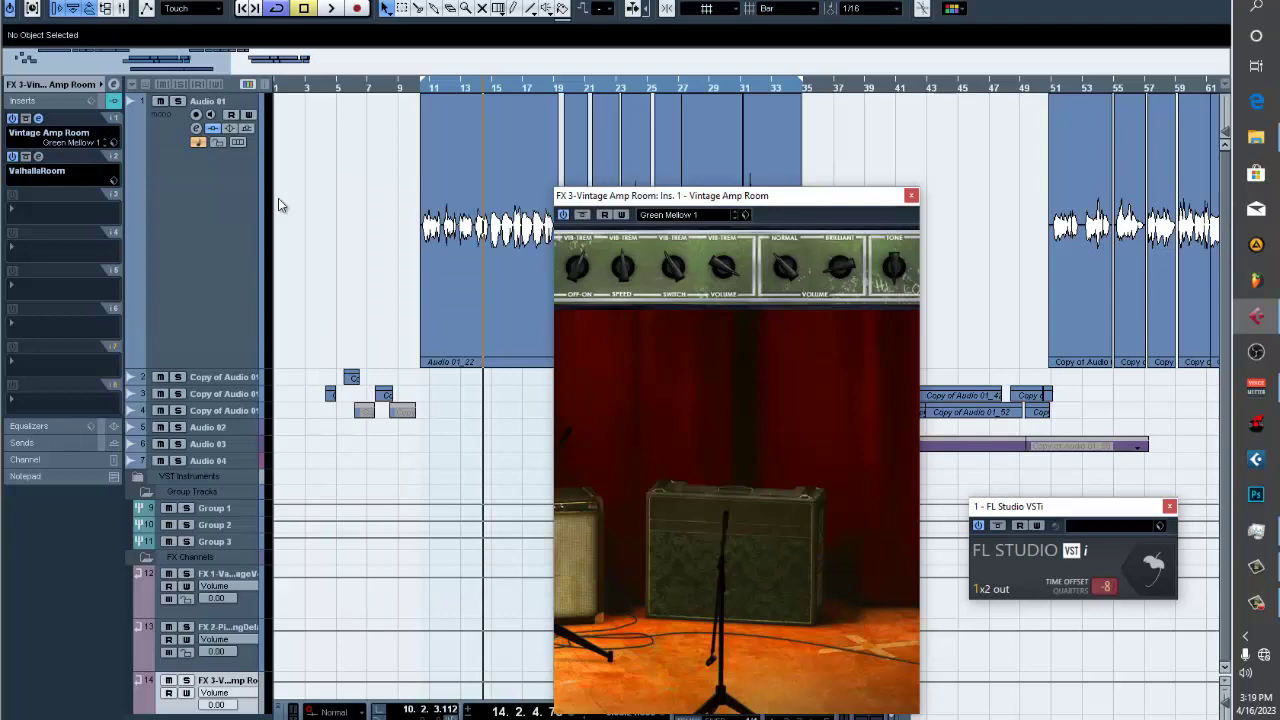
# Clear FX 3's second insert and locate Vintage Amp Room in its plug-in list without inserting it
pyautogui.click(57, 172)
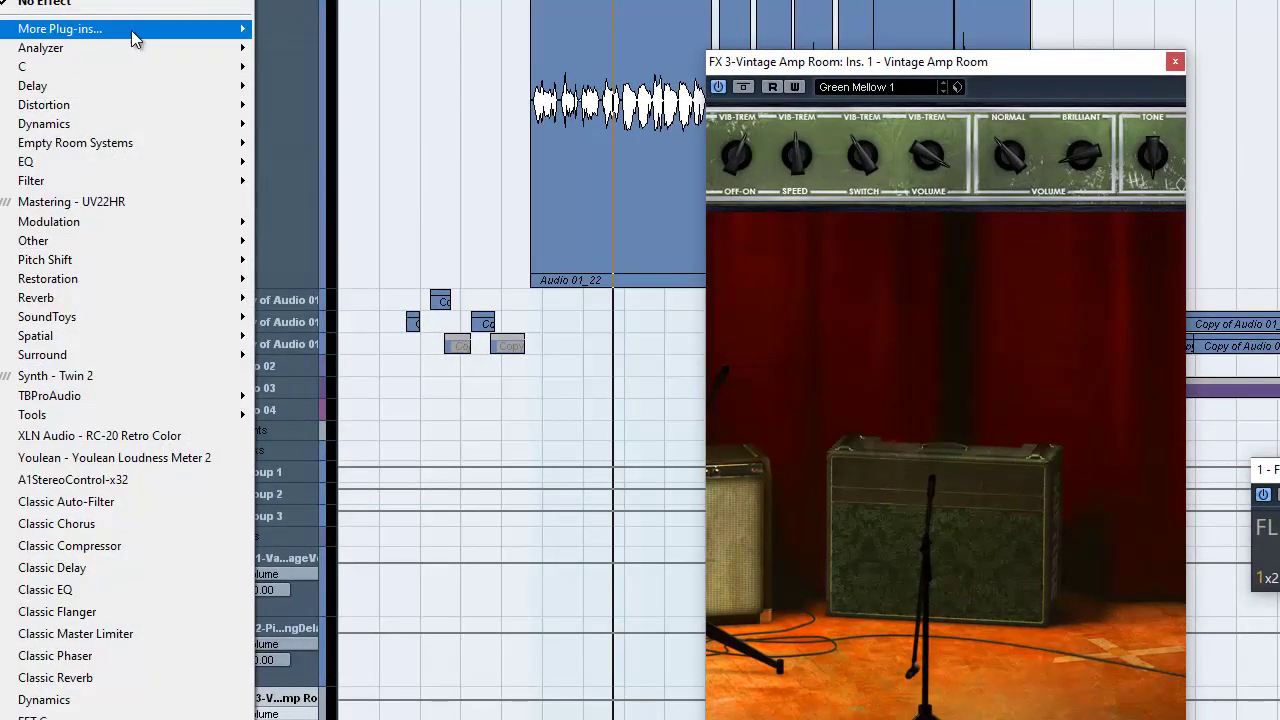
pyautogui.moveTo(205, 30)
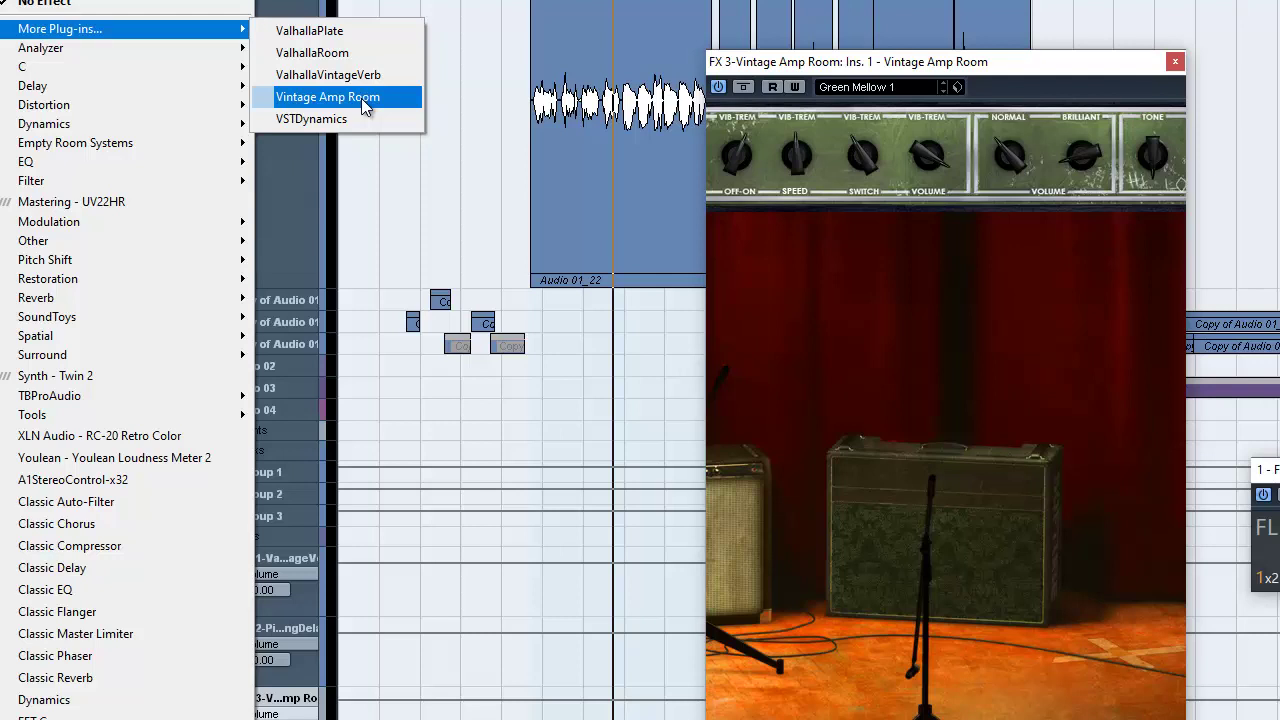
pyautogui.click(858, 72)
pyautogui.moveTo(858, 72); pyautogui.dragTo(848, 44)
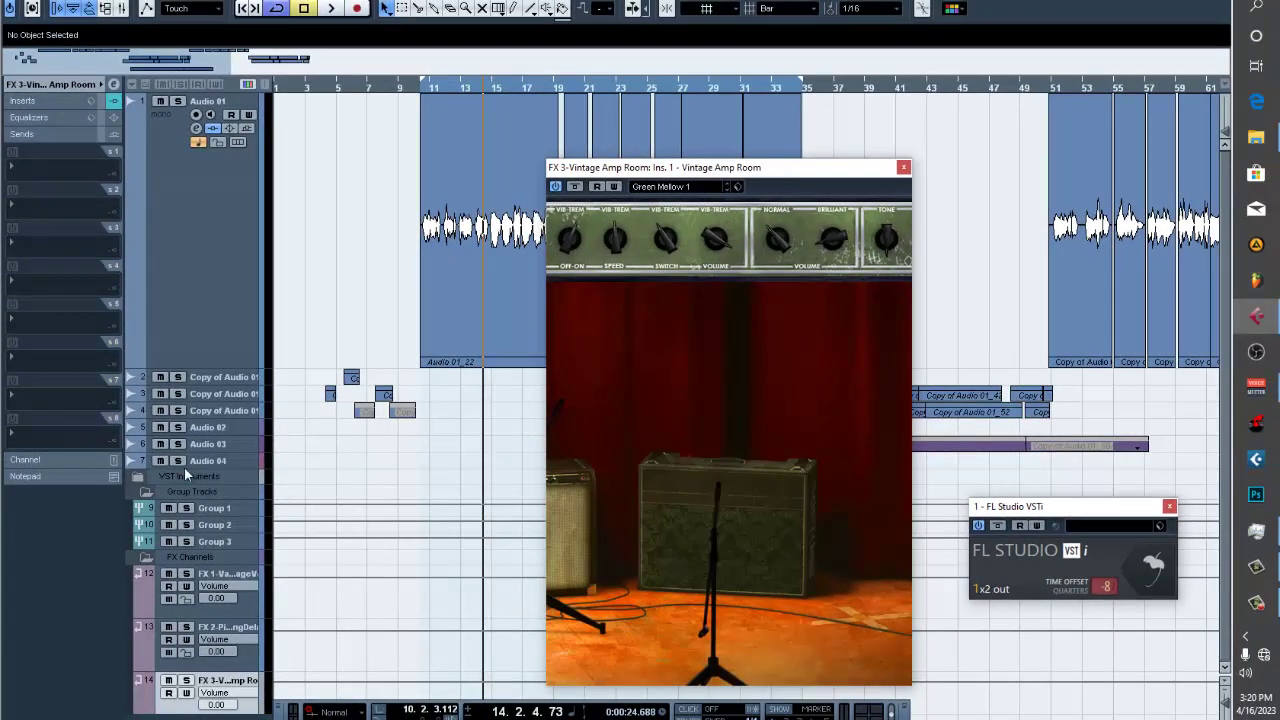
# Select Group 1 and activate its send to FX 3-Vintage Amp Room
pyautogui.click(213, 510)
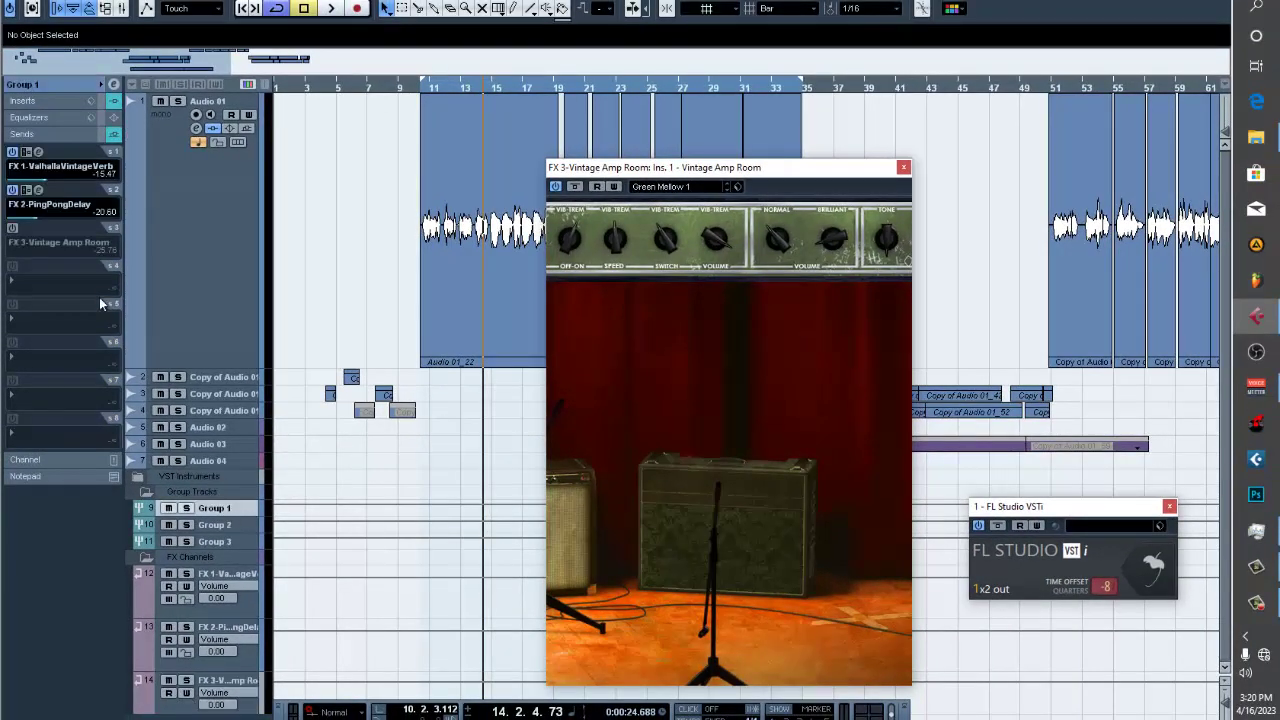
pyautogui.click(14, 230)
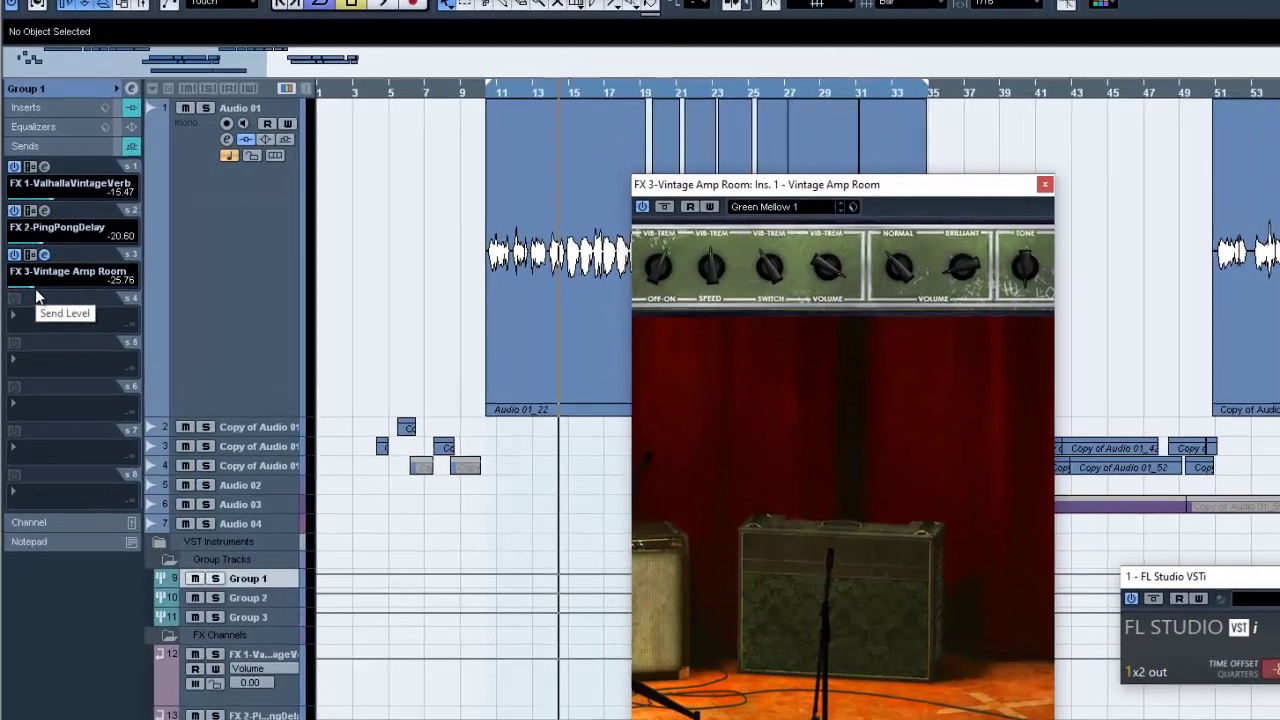
# Raise Group 1's send to FX 3-Vintage Amp Room to 6.02 and play the vocal from its start
pyautogui.moveTo(31, 264); pyautogui.dragTo(106, 265)
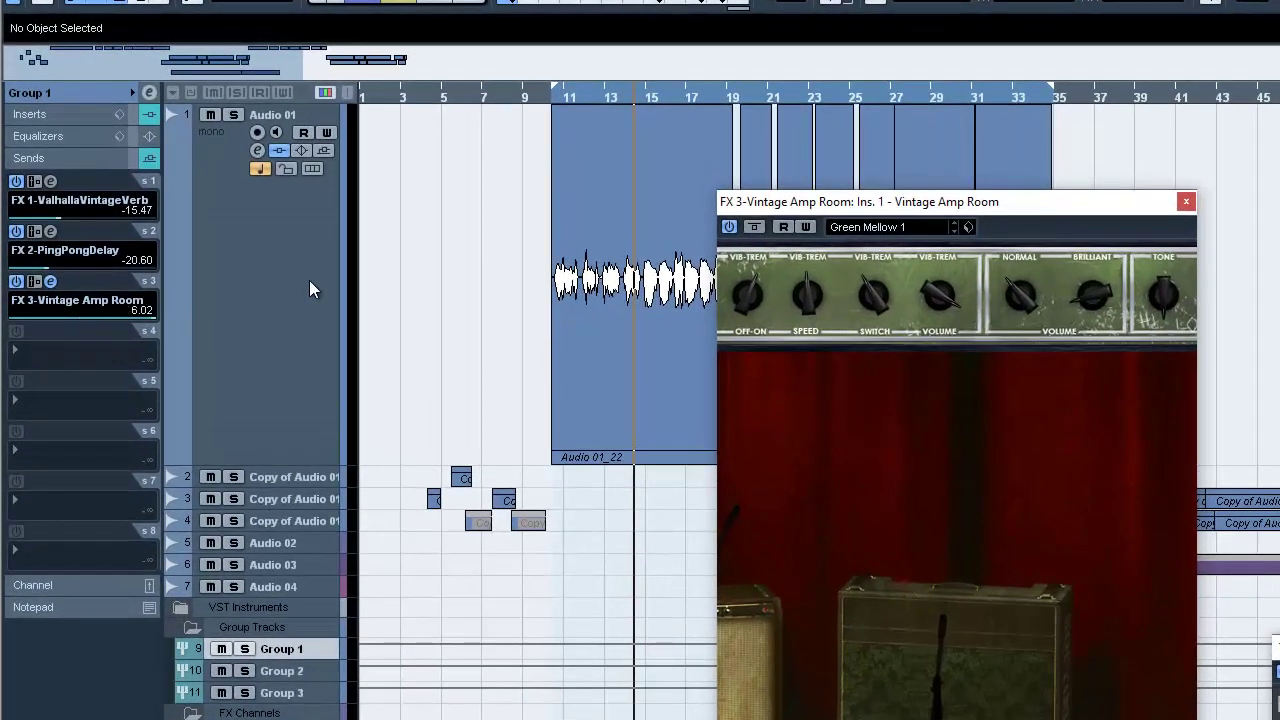
pyautogui.click(563, 101)
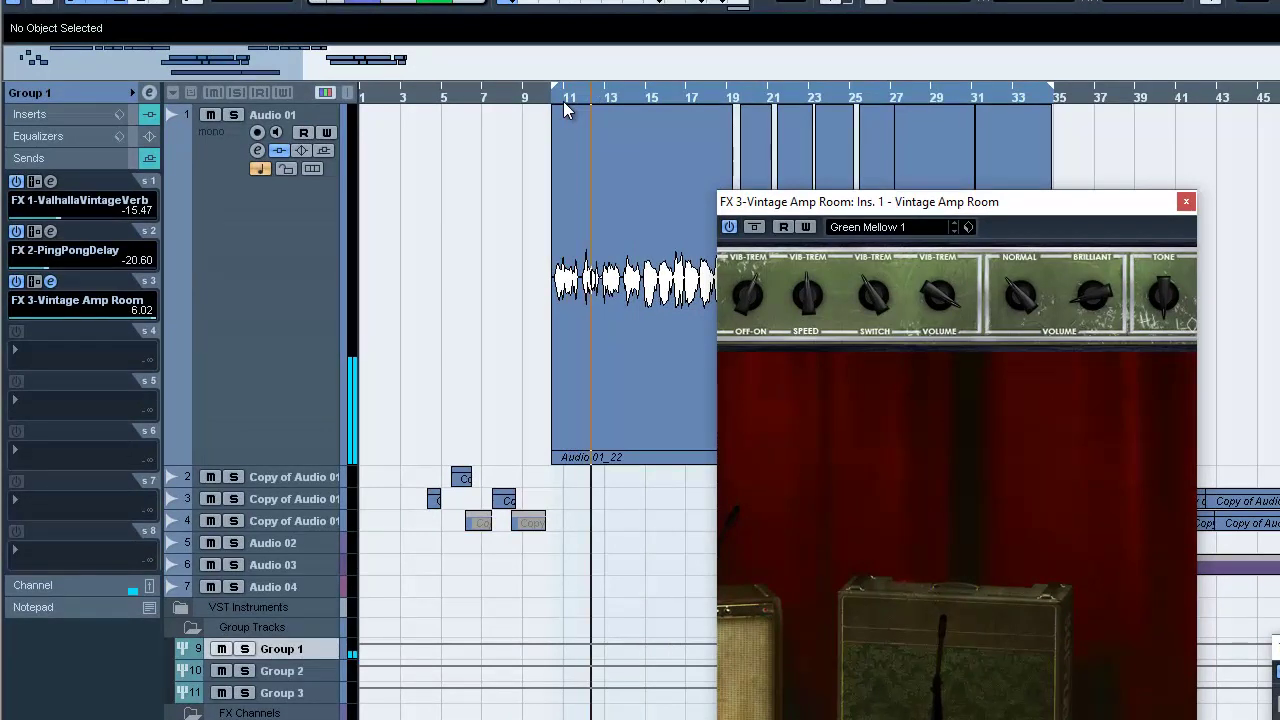
# Load the Brown Jazz preset in Vintage Amp Room and play the vocal from its start
pyautogui.click(869, 226)
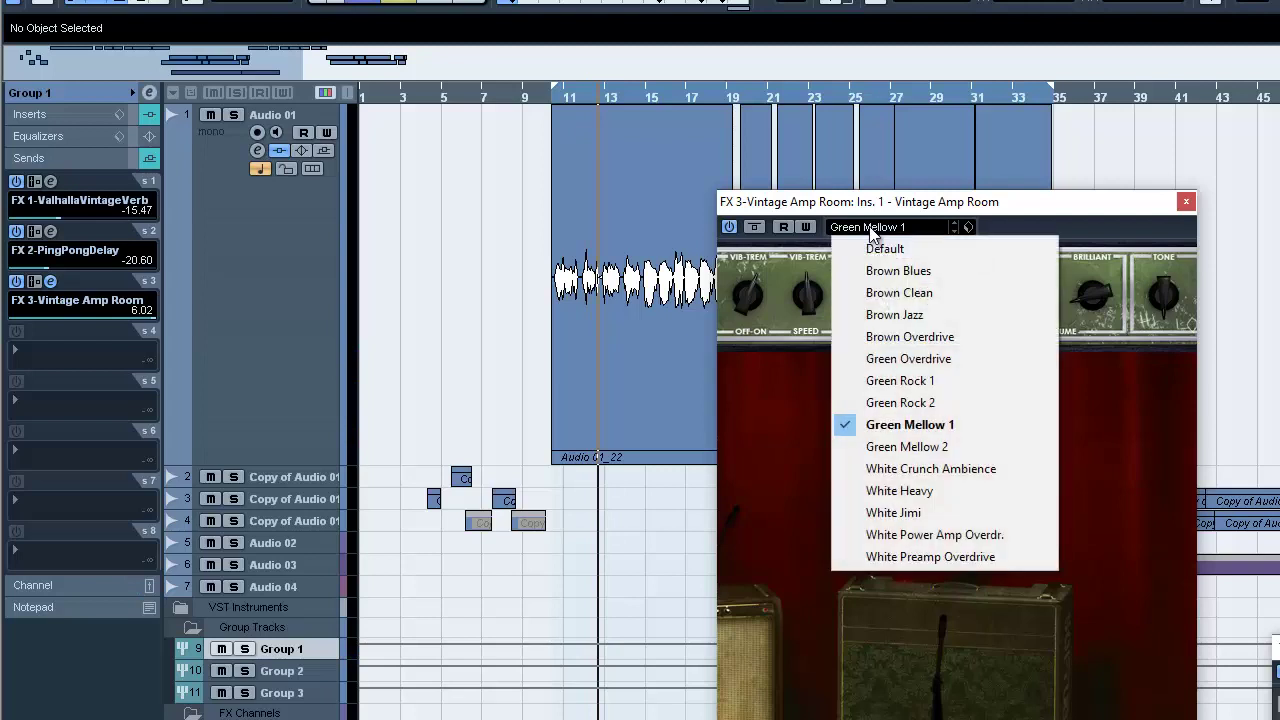
pyautogui.click(913, 316)
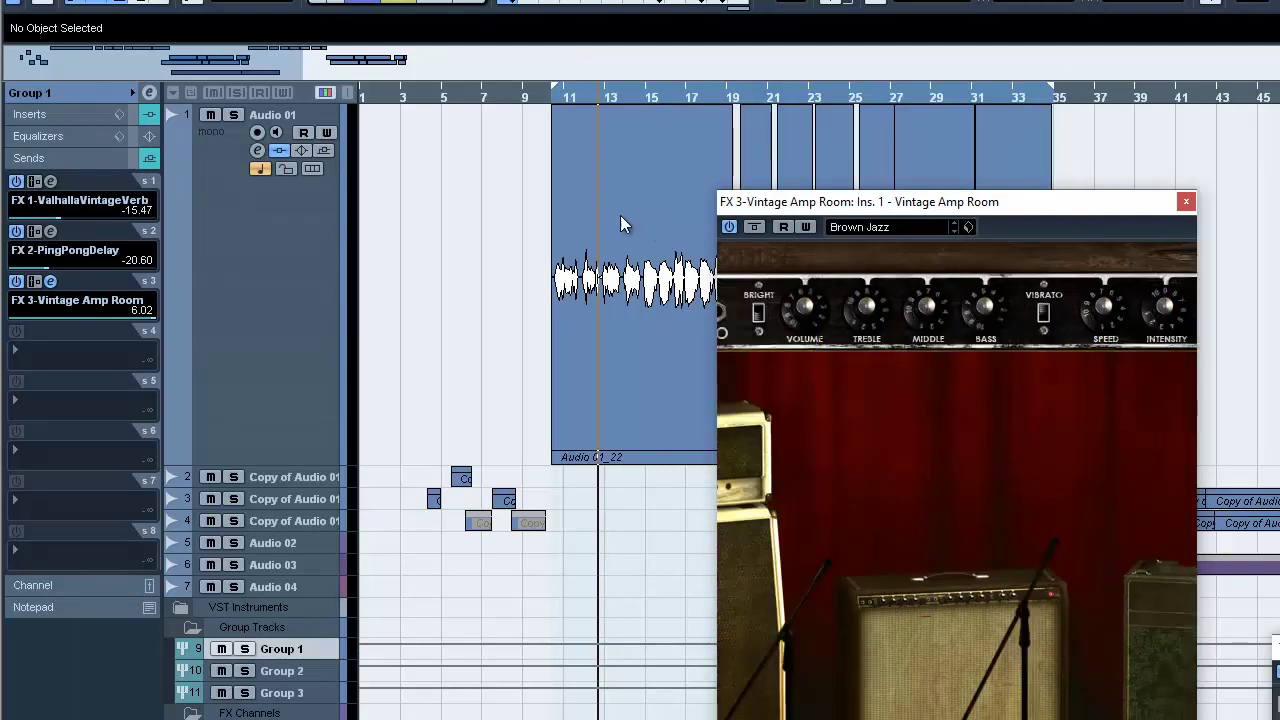
pyautogui.click(554, 98)
pyautogui.press('space')
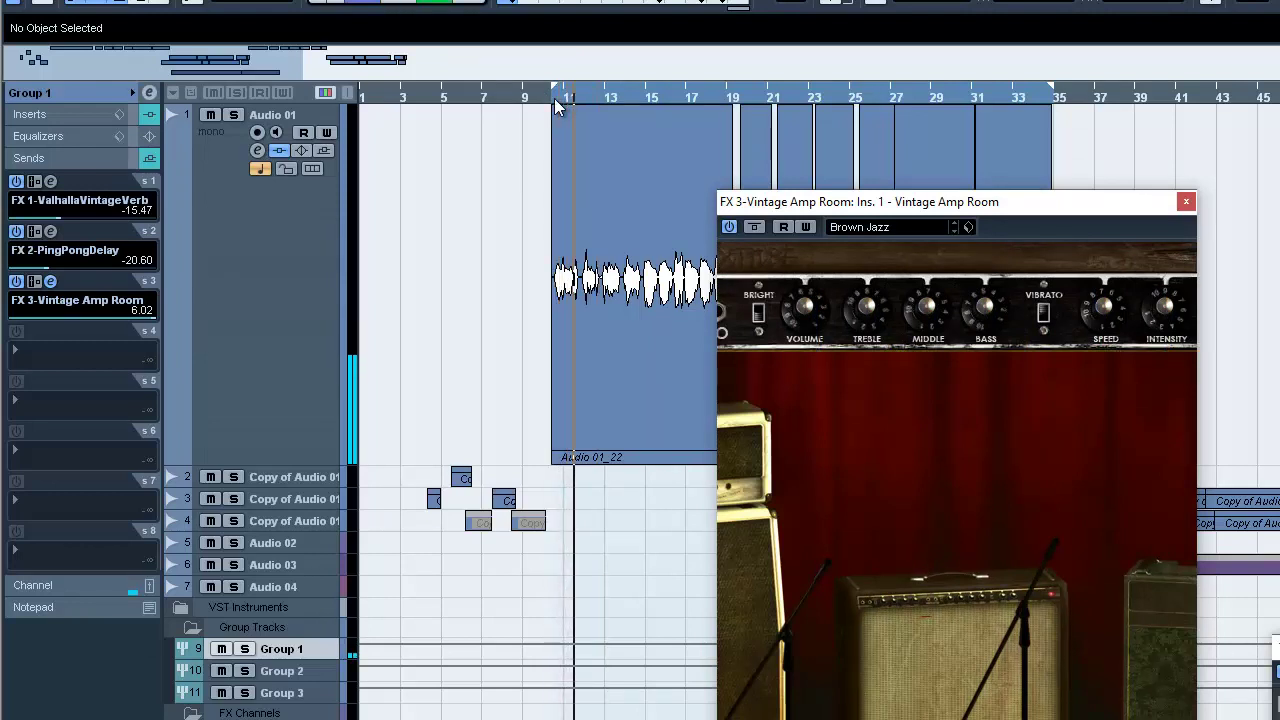
# Switch Vintage Amp Room to the Brown Clean preset and audition the beginning of the vocal
pyautogui.click(857, 228)
pyautogui.click(899, 292)
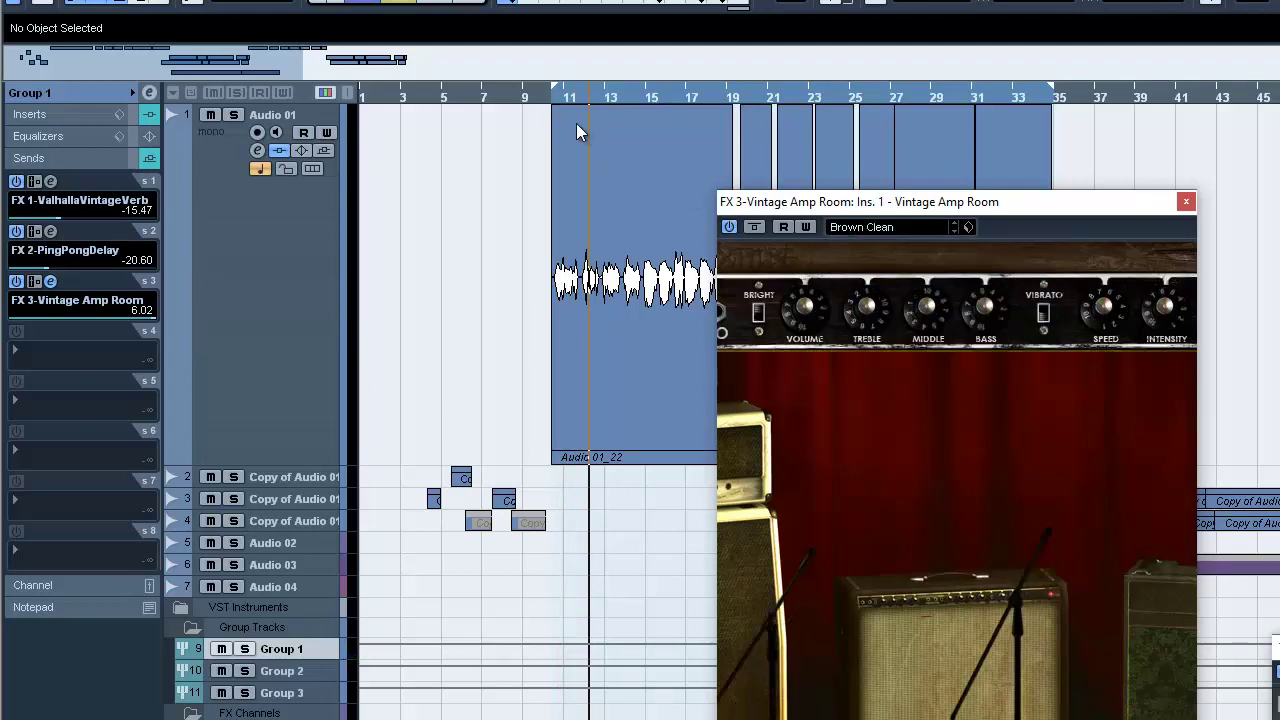
pyautogui.click(554, 96)
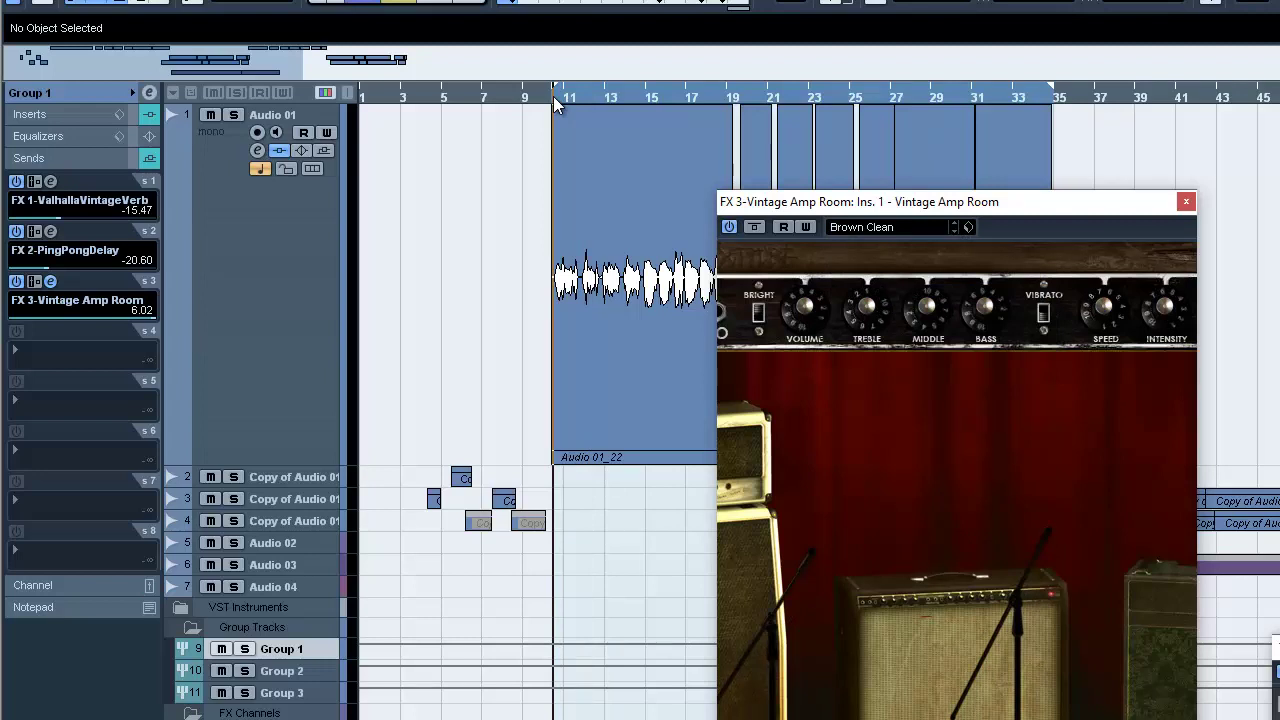
pyautogui.press('space')
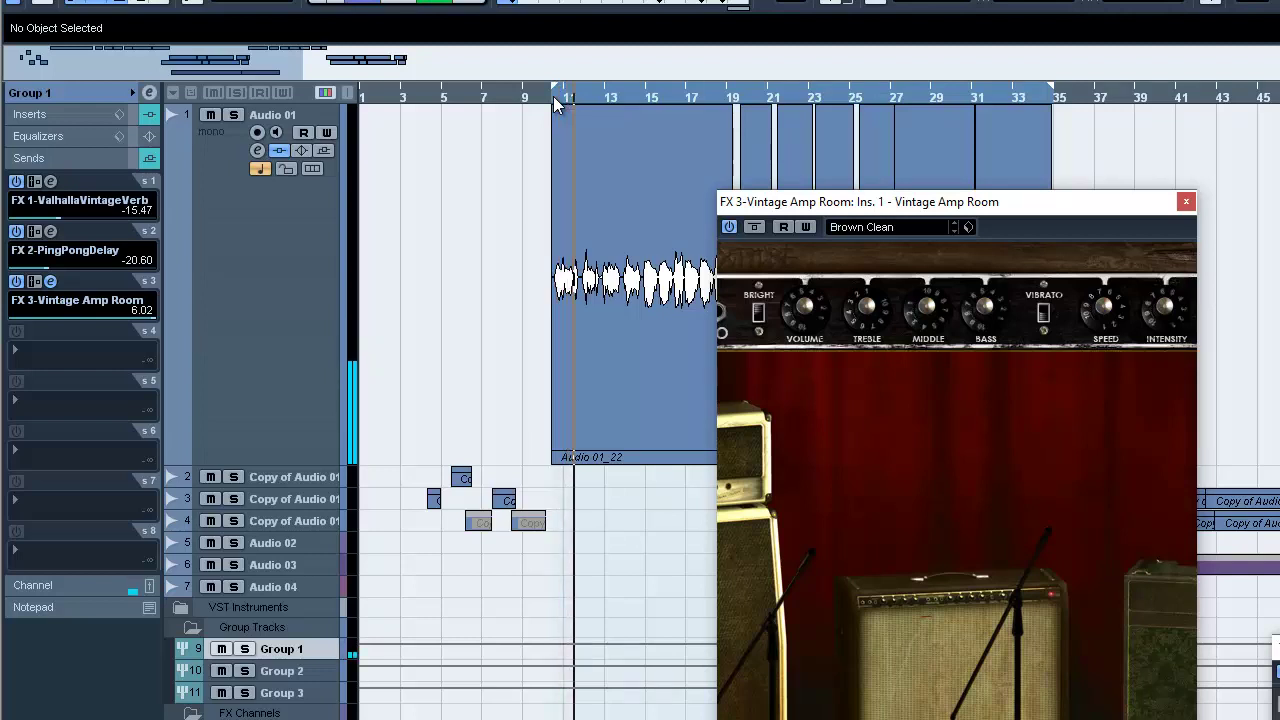
pyautogui.press('space')
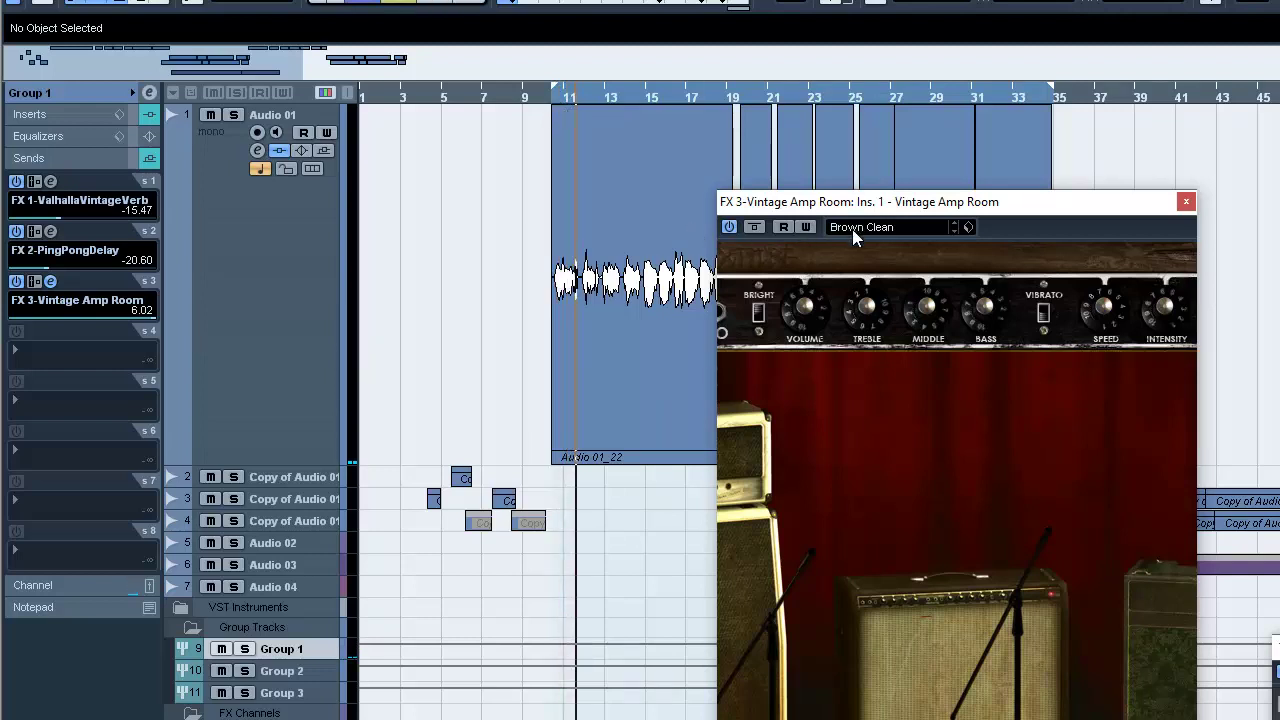
# Try the Green Mellow 2 preset and the White Jimi preset in Vintage Amp Room
pyautogui.click(854, 228)
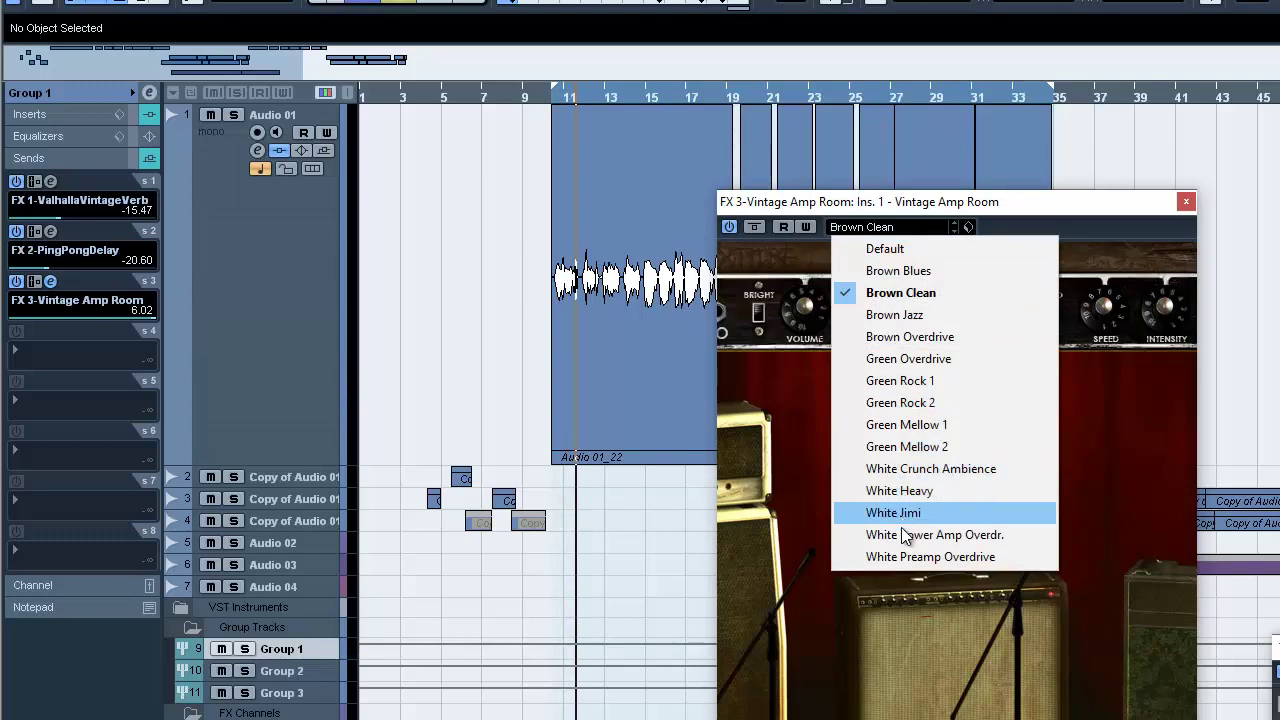
pyautogui.click(905, 446)
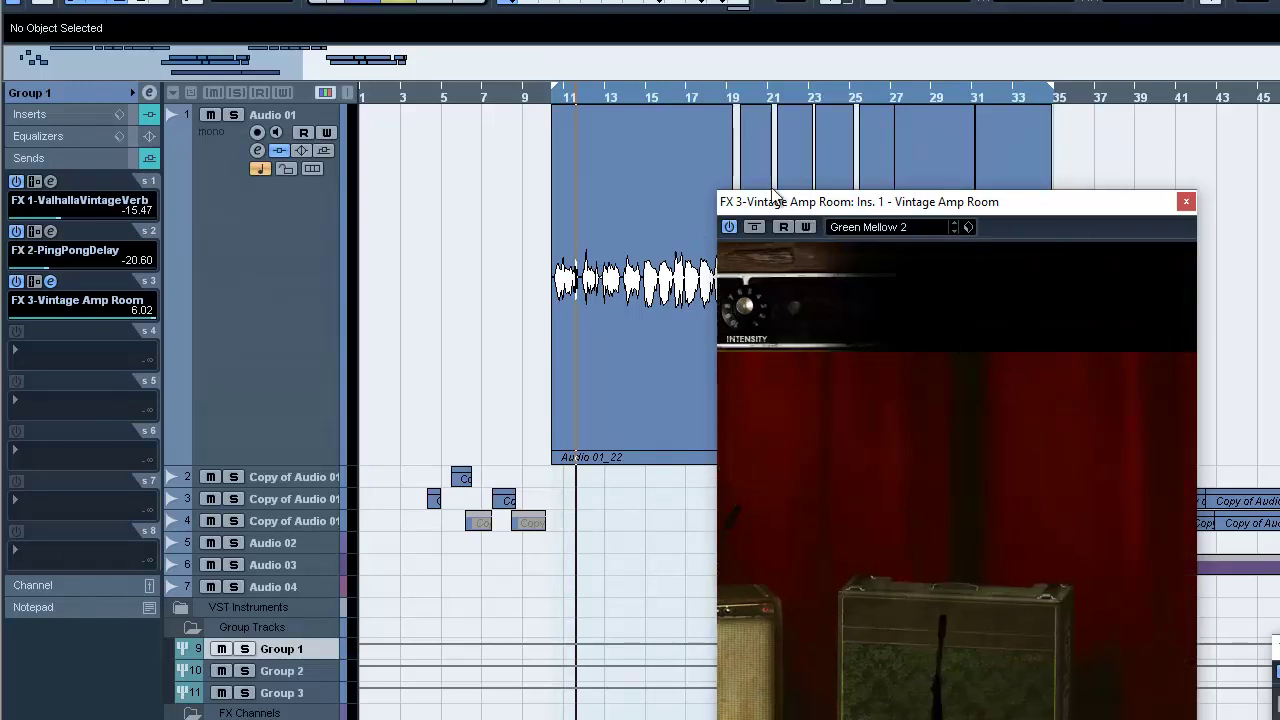
pyautogui.click(880, 228)
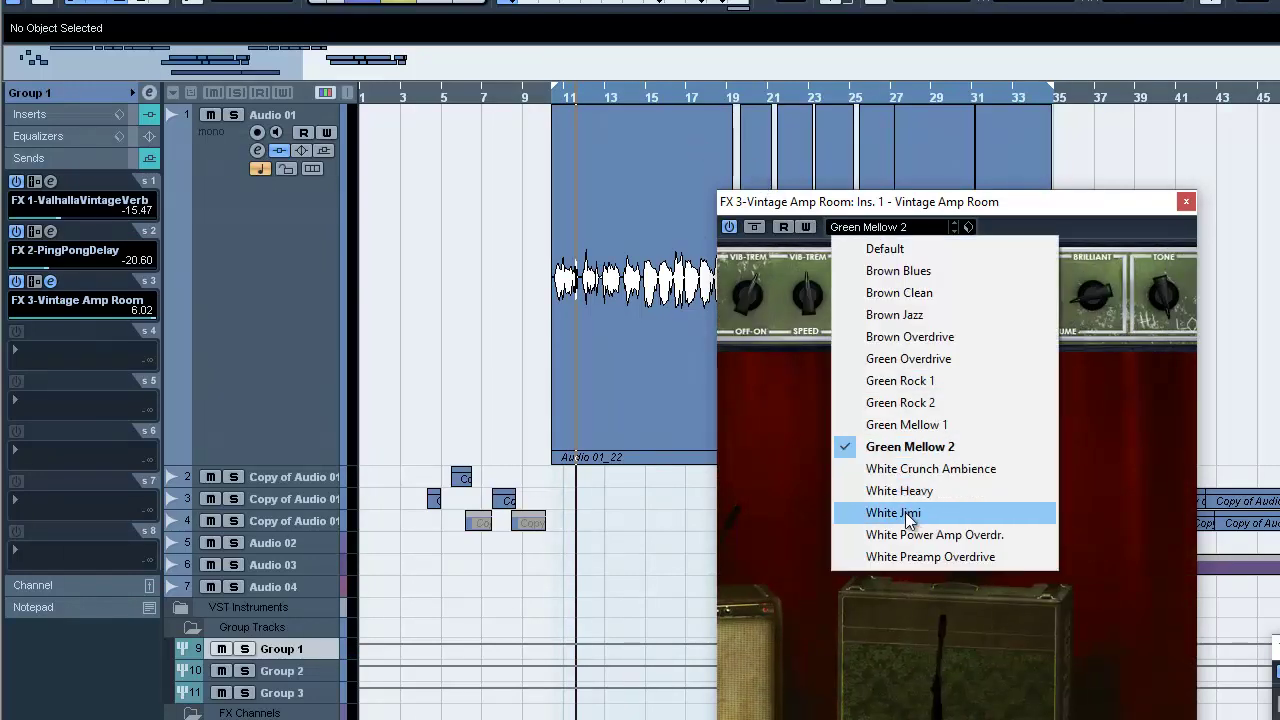
pyautogui.click(906, 516)
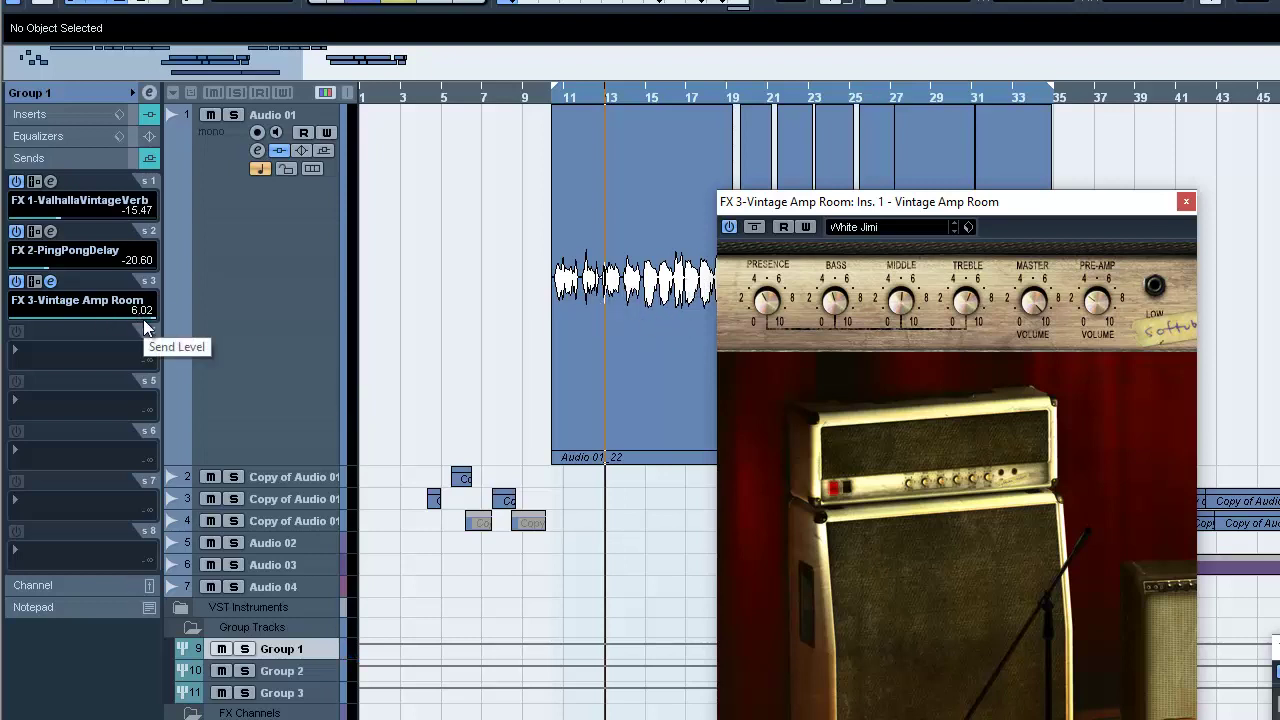
# Lower Group 1's send to FX 3-Vintage Amp Room to -30.32 and load the plug-in's Green Mellow 1 preset
pyautogui.moveTo(145, 328); pyautogui.dragTo(31, 322)
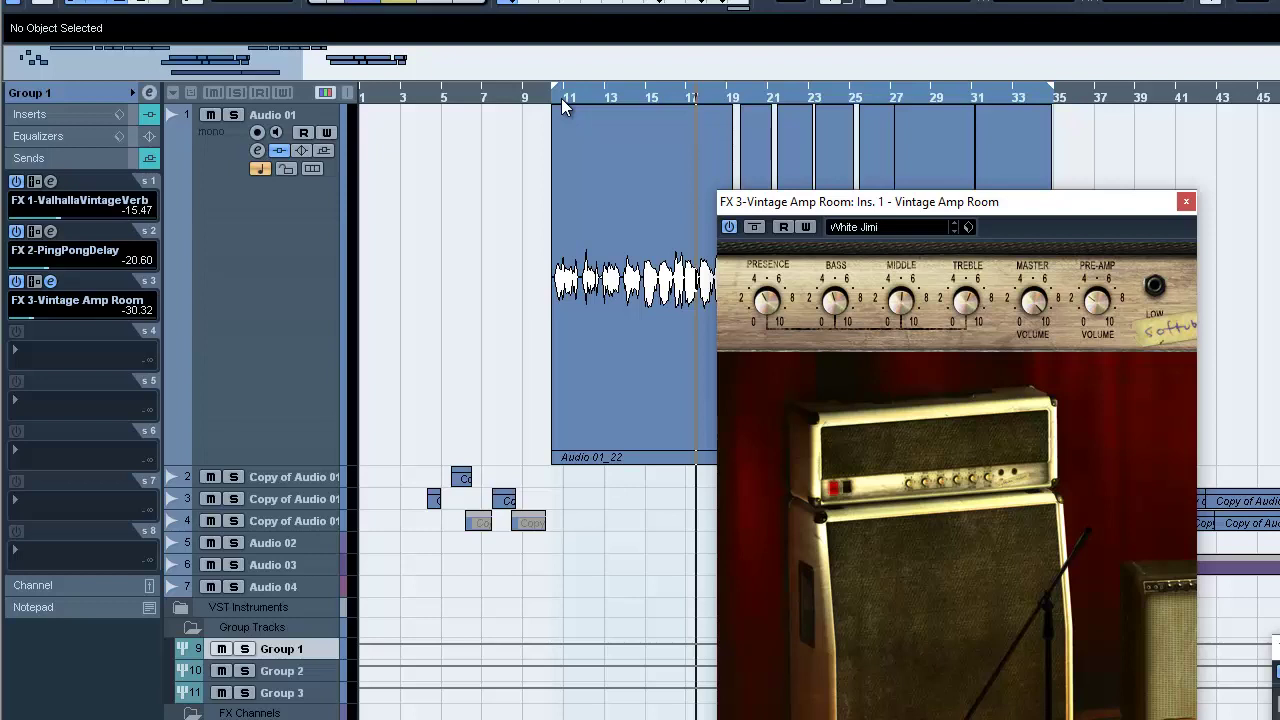
pyautogui.click(860, 228)
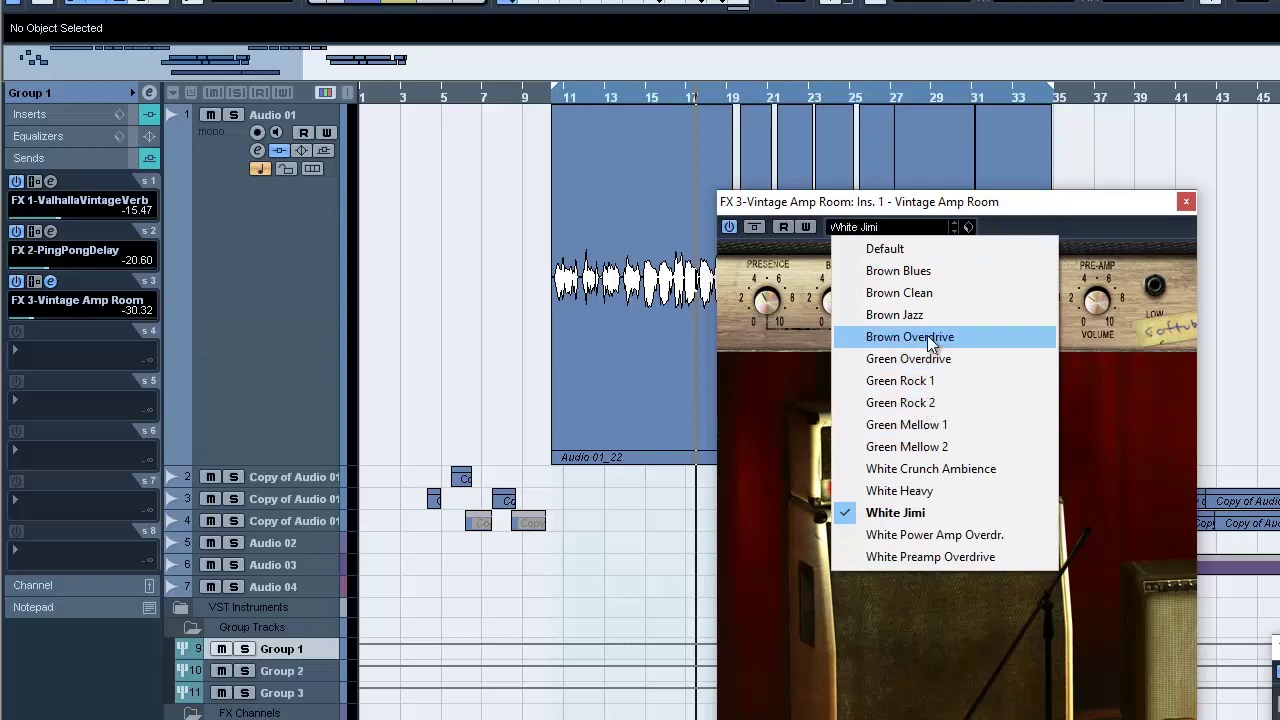
pyautogui.click(933, 426)
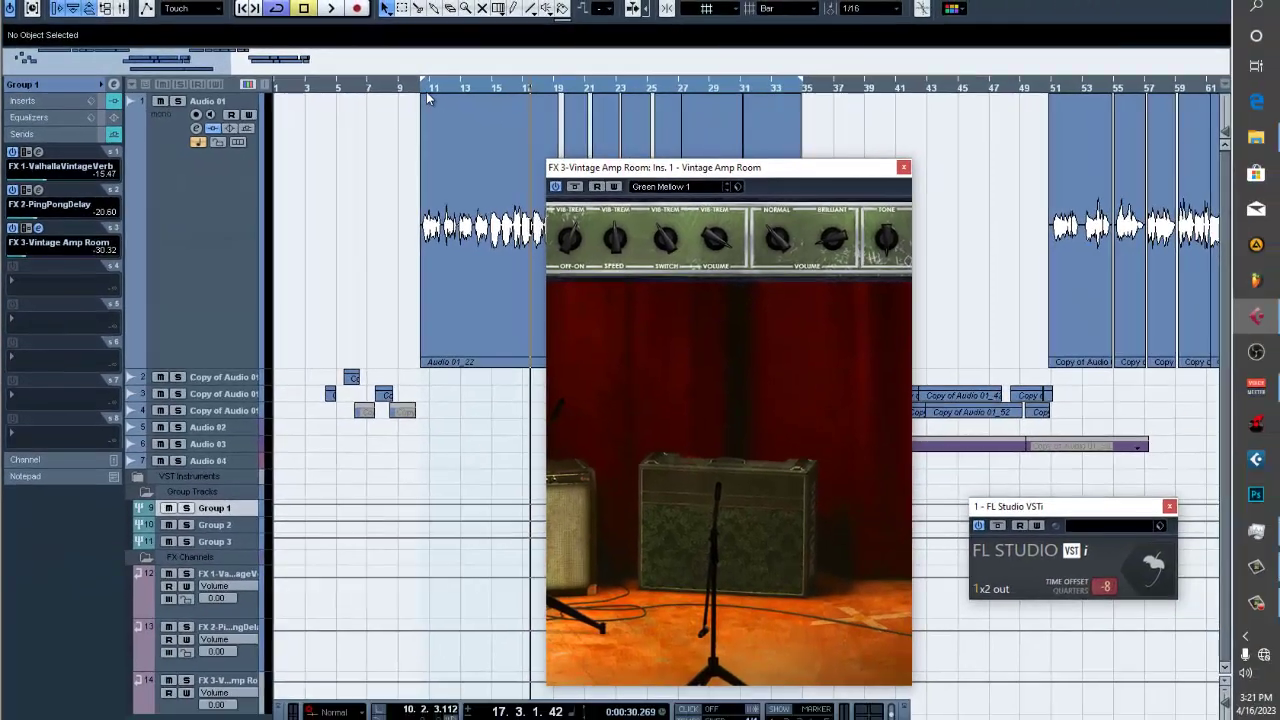
# Raise Group 1's Vintage Amp Room send to 6.02 and play the vocal with the Green Mellow 1 preset
pyautogui.click(426, 88)
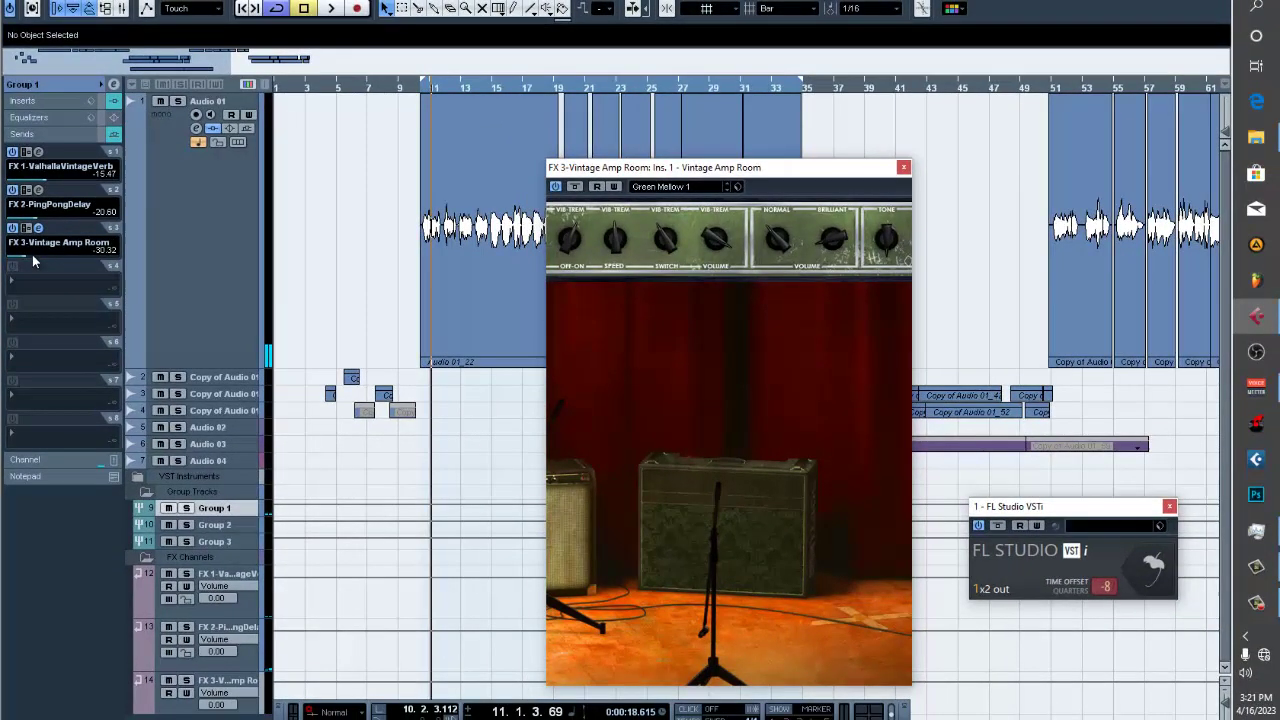
pyautogui.moveTo(44, 256); pyautogui.dragTo(145, 260)
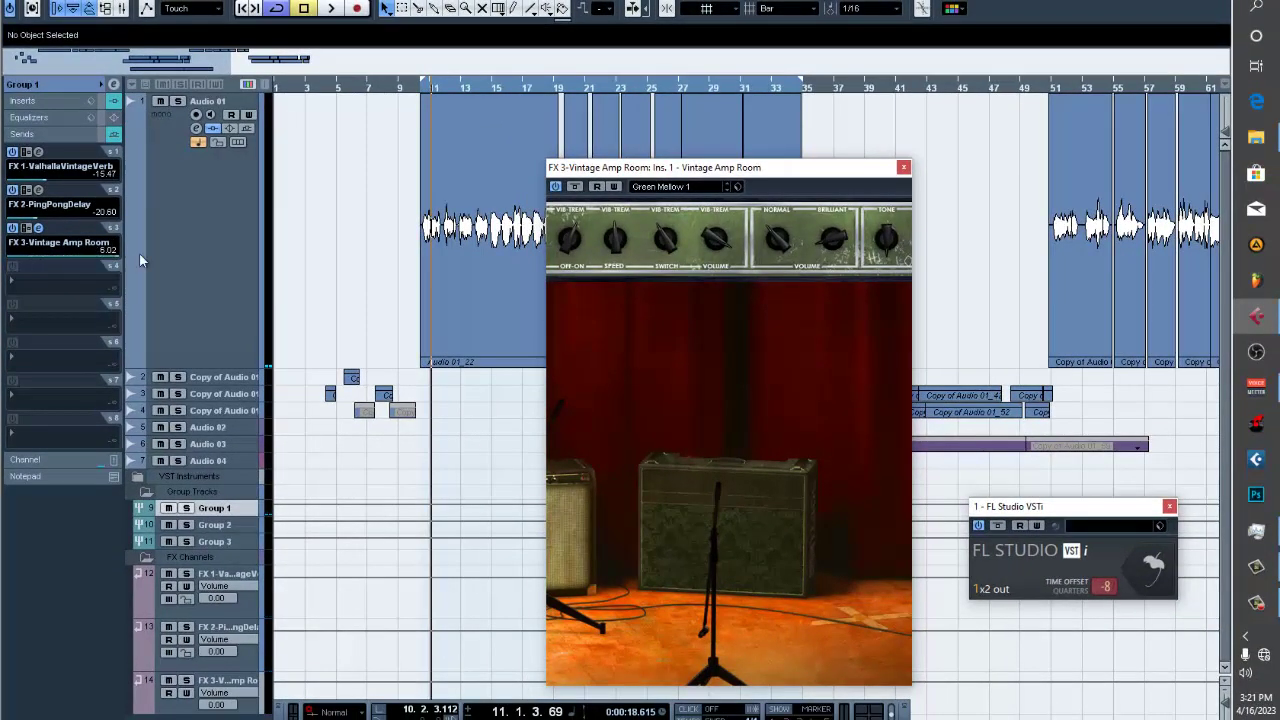
pyautogui.doubleClick(424, 88)
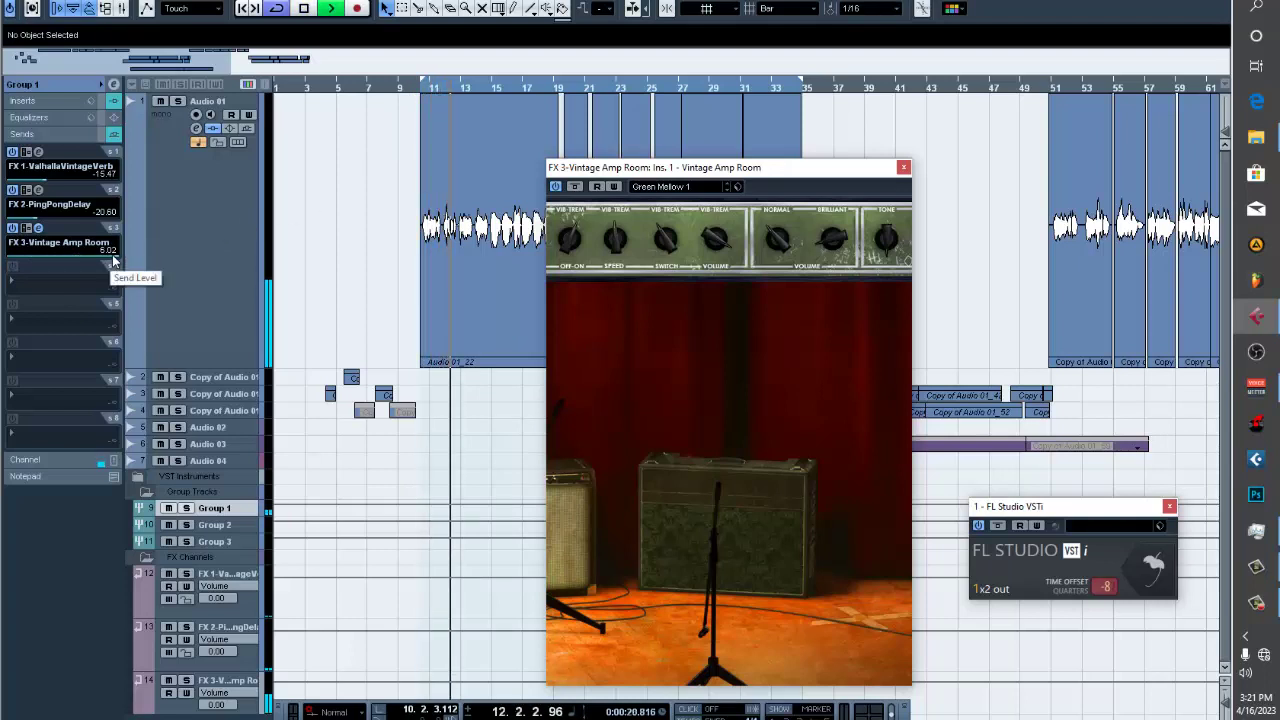
# Set Group 1's Vintage Amp Room send to -25.76, stop playback and return the cursor to the vocal's start
pyautogui.moveTo(112, 263); pyautogui.dragTo(28, 278)
pyautogui.press('space')
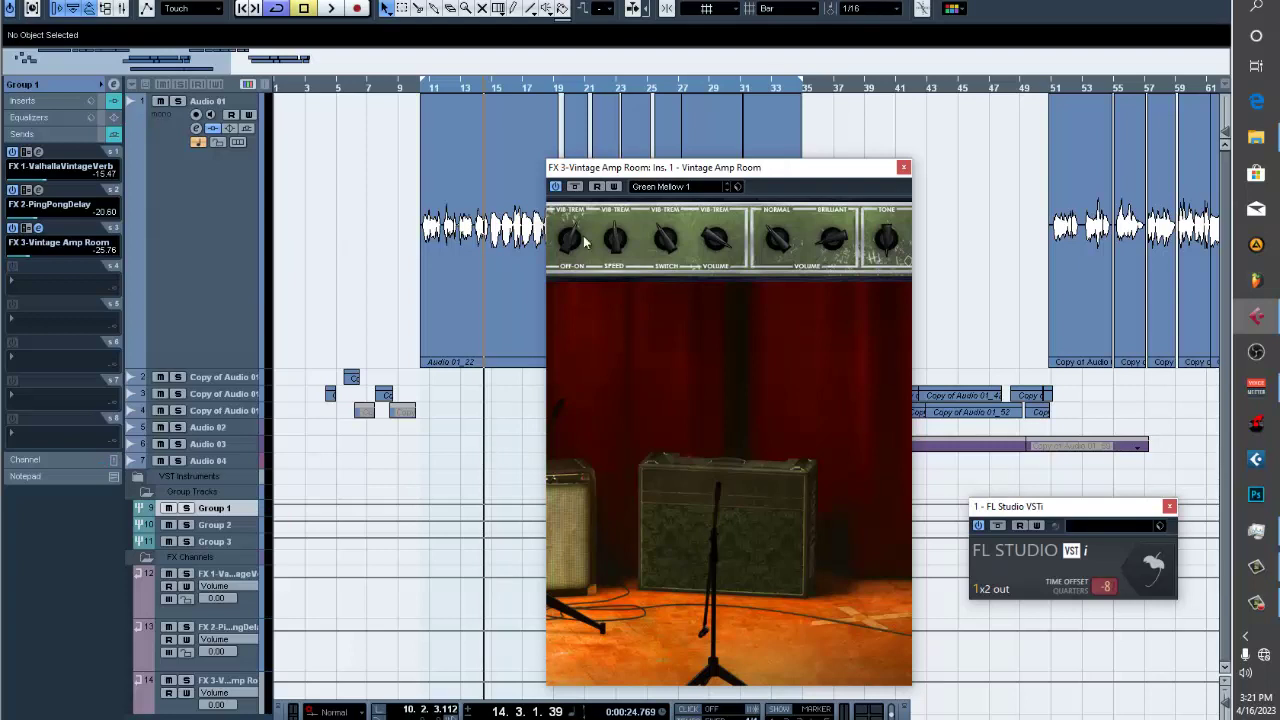
pyautogui.click(420, 92)
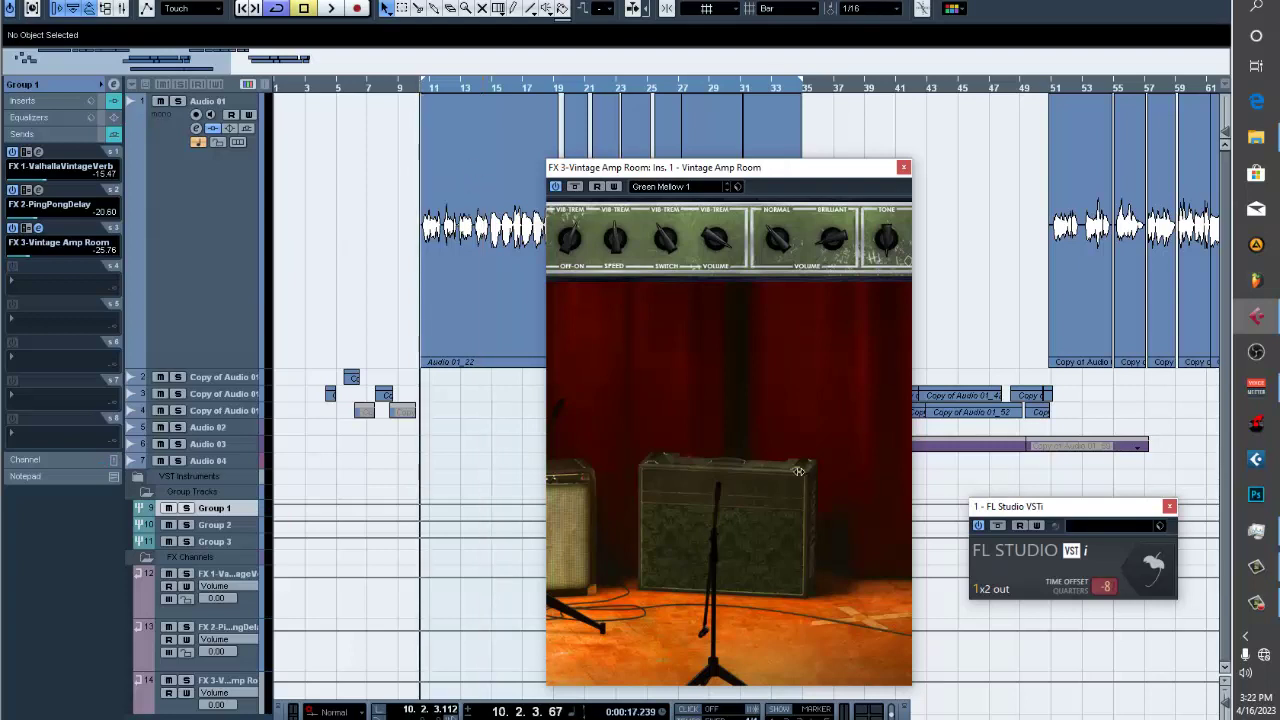
# Show the beat's arrangement in FL Studio and go back to Cubase to play the mix
pyautogui.click(1155, 570)
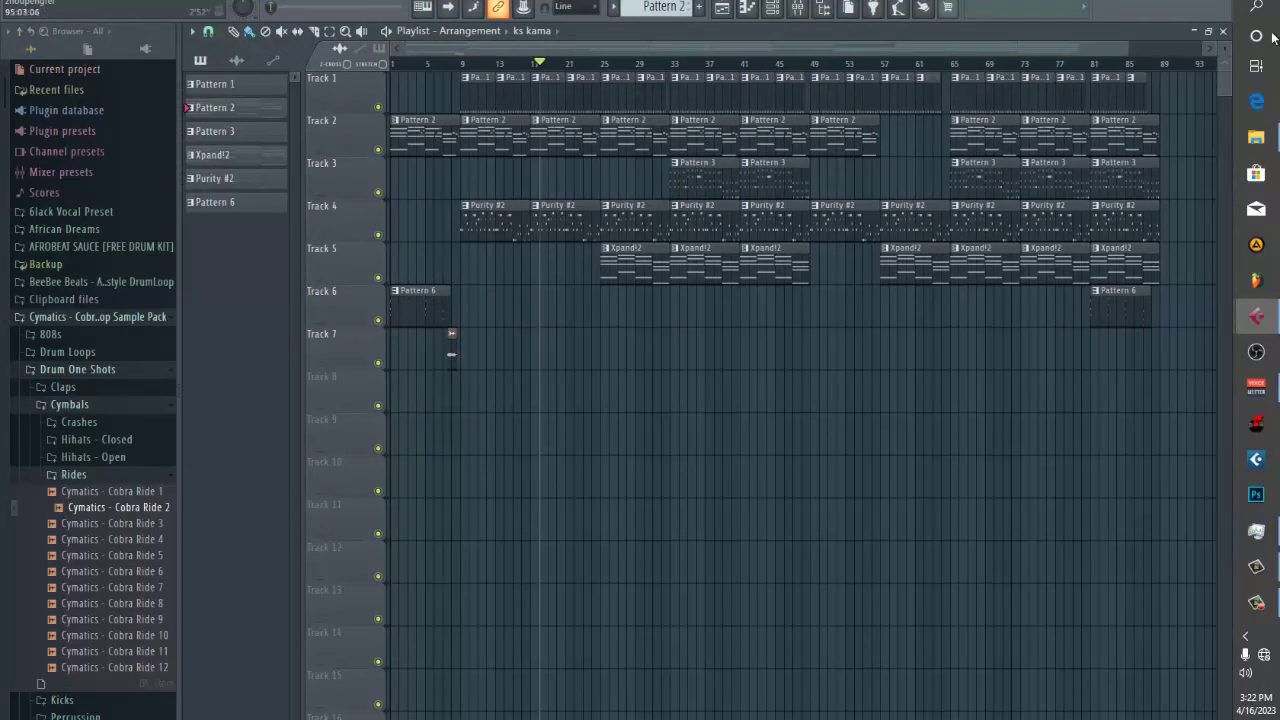
pyautogui.click(918, 175)
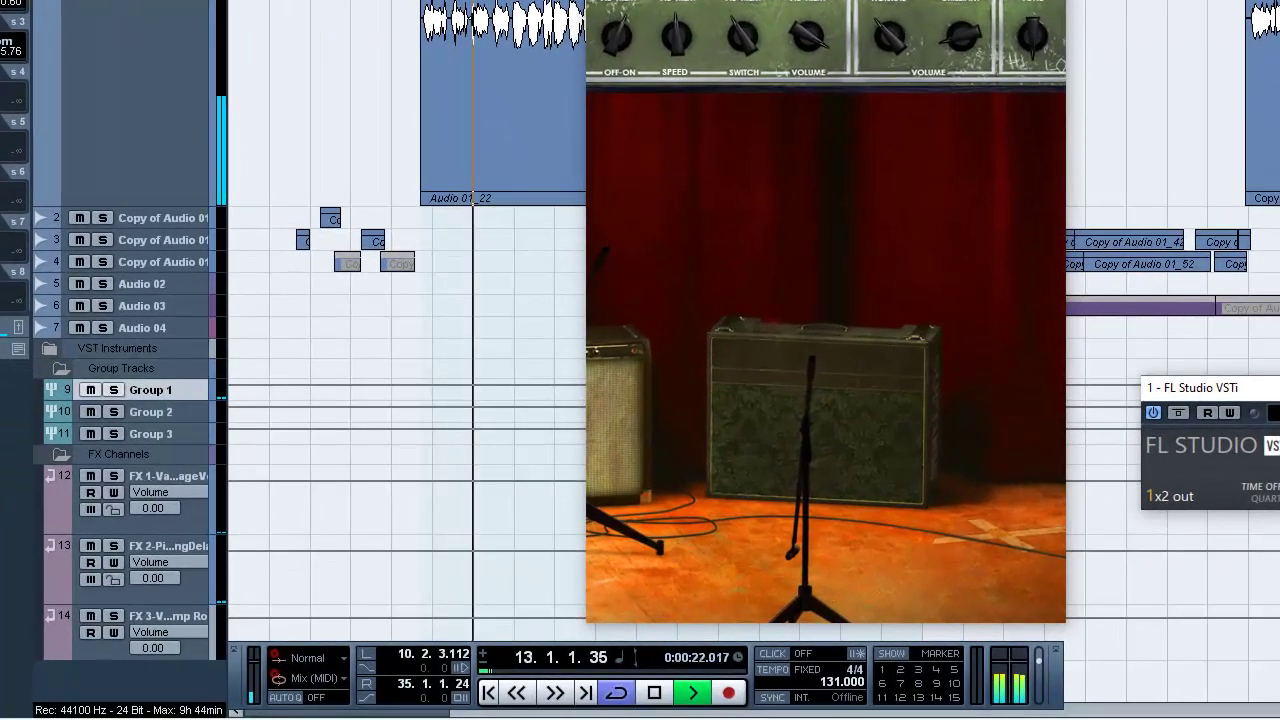
# Close the Vintage Amp Room window and collapse the FX Channels and Group Tracks folders
pyautogui.click(954, 92)
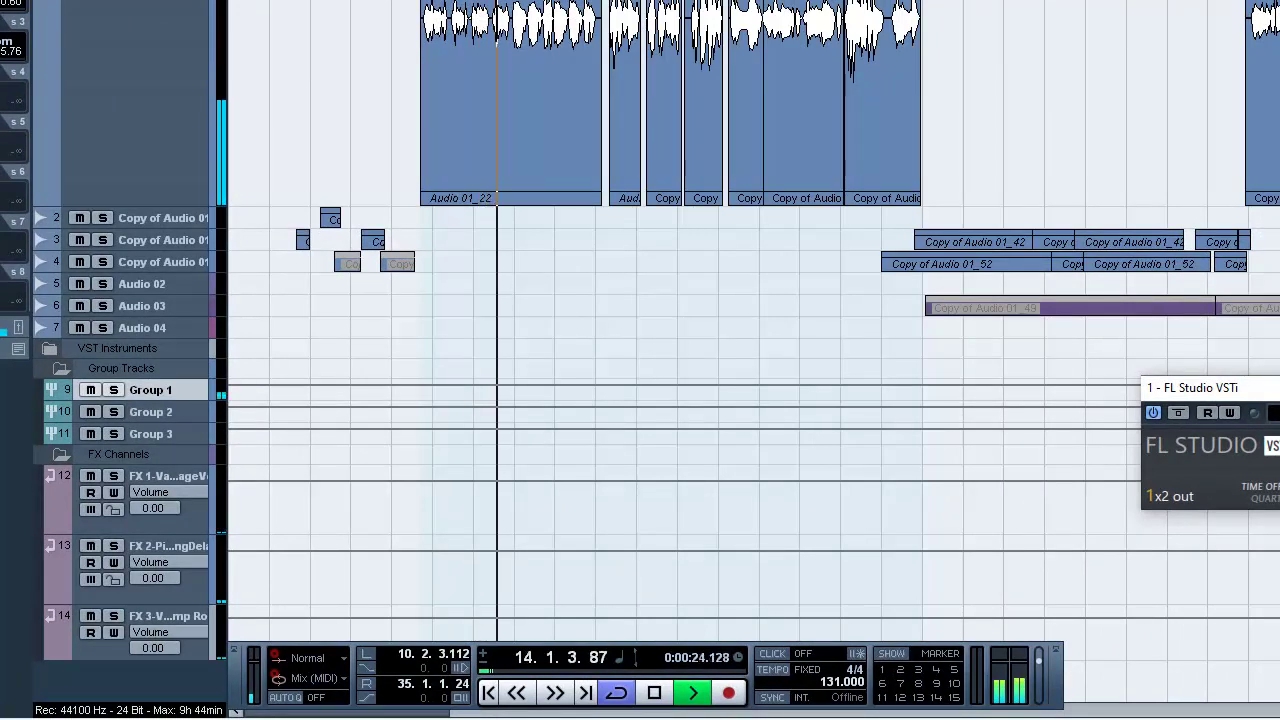
pyautogui.click(61, 456)
pyautogui.click(62, 374)
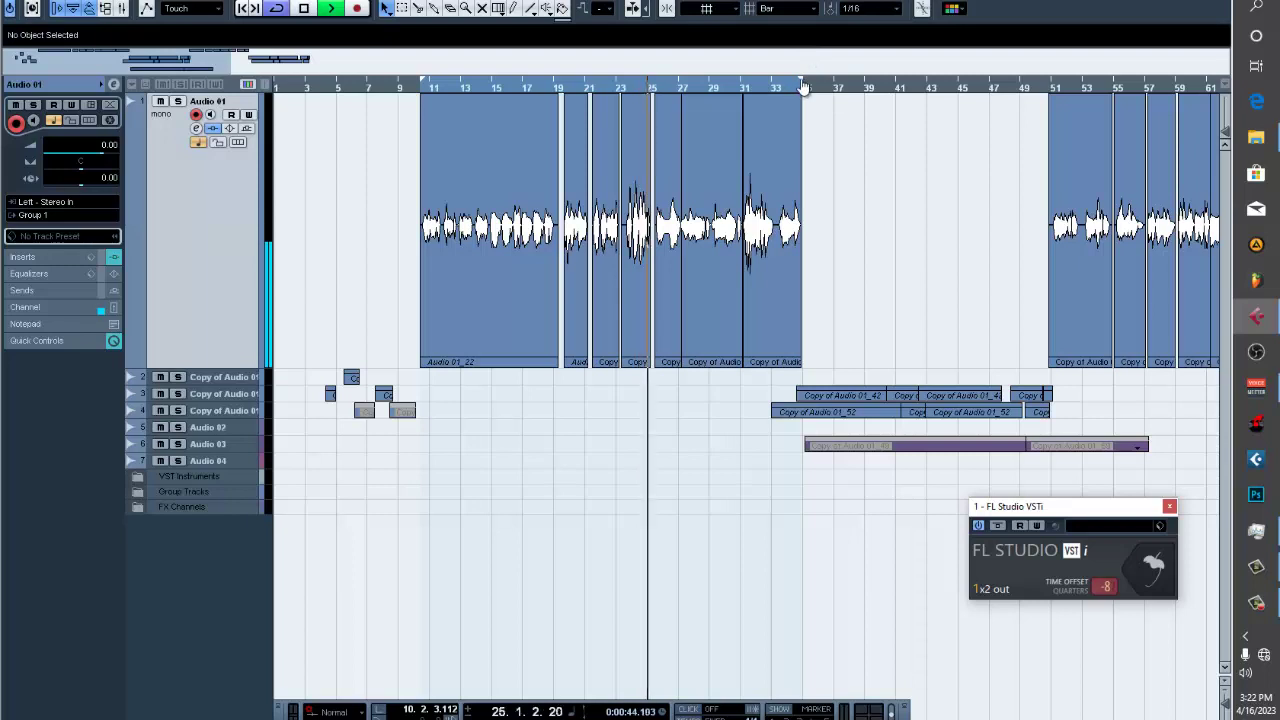
# Set the locators around all audio events, from 4.2.2.80 to 83.1.2.48, and clear the selection
pyautogui.moveTo(806, 66); pyautogui.dragTo(1049, 266)
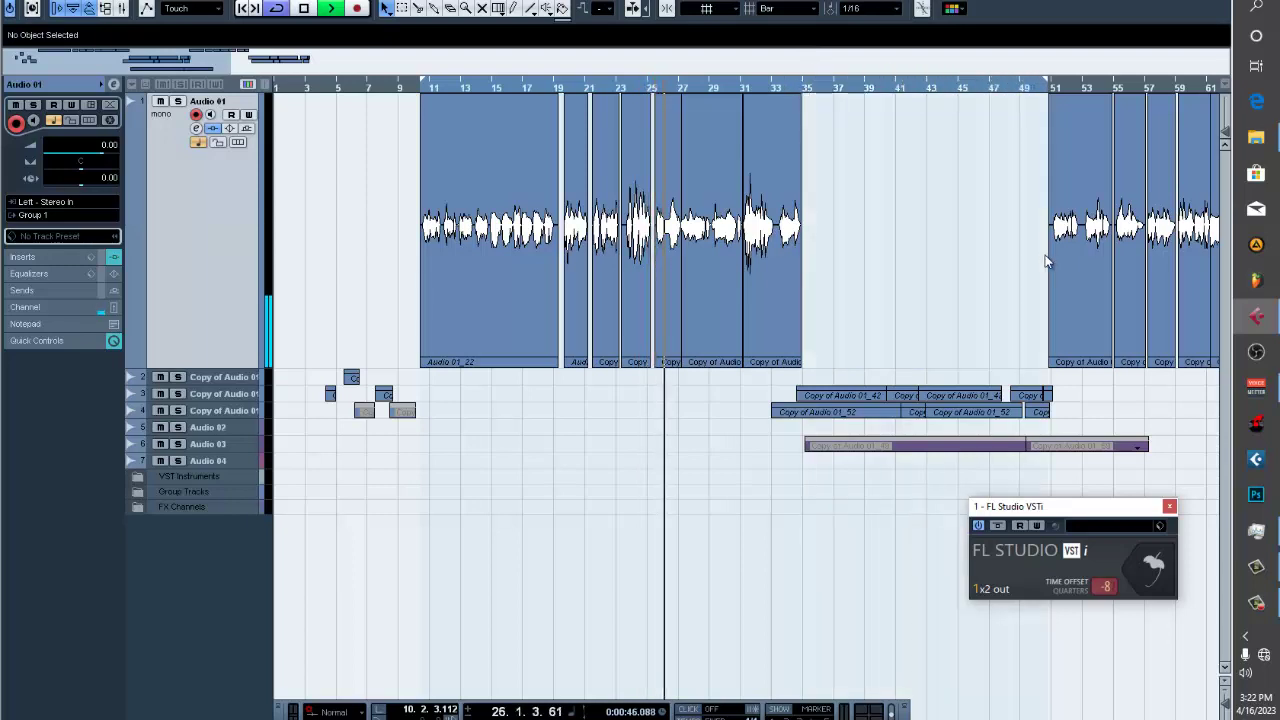
pyautogui.hotkey('ctrl', 'a')
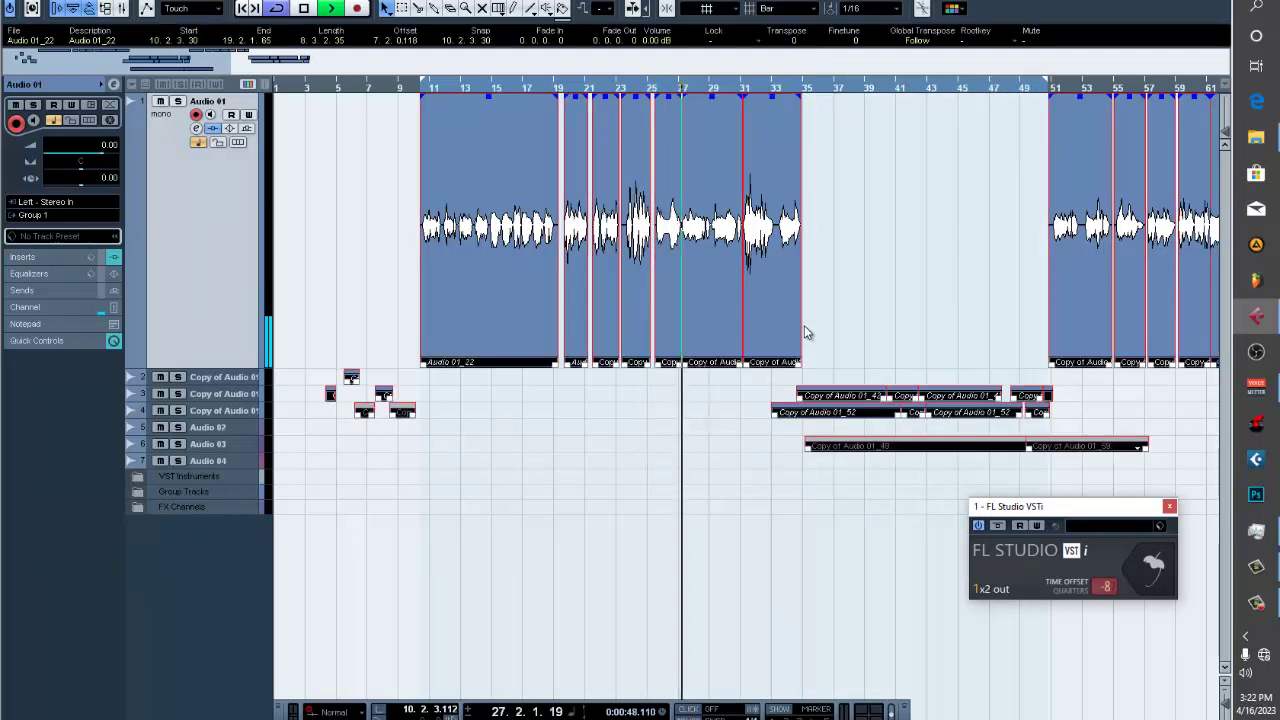
pyautogui.click(861, 288)
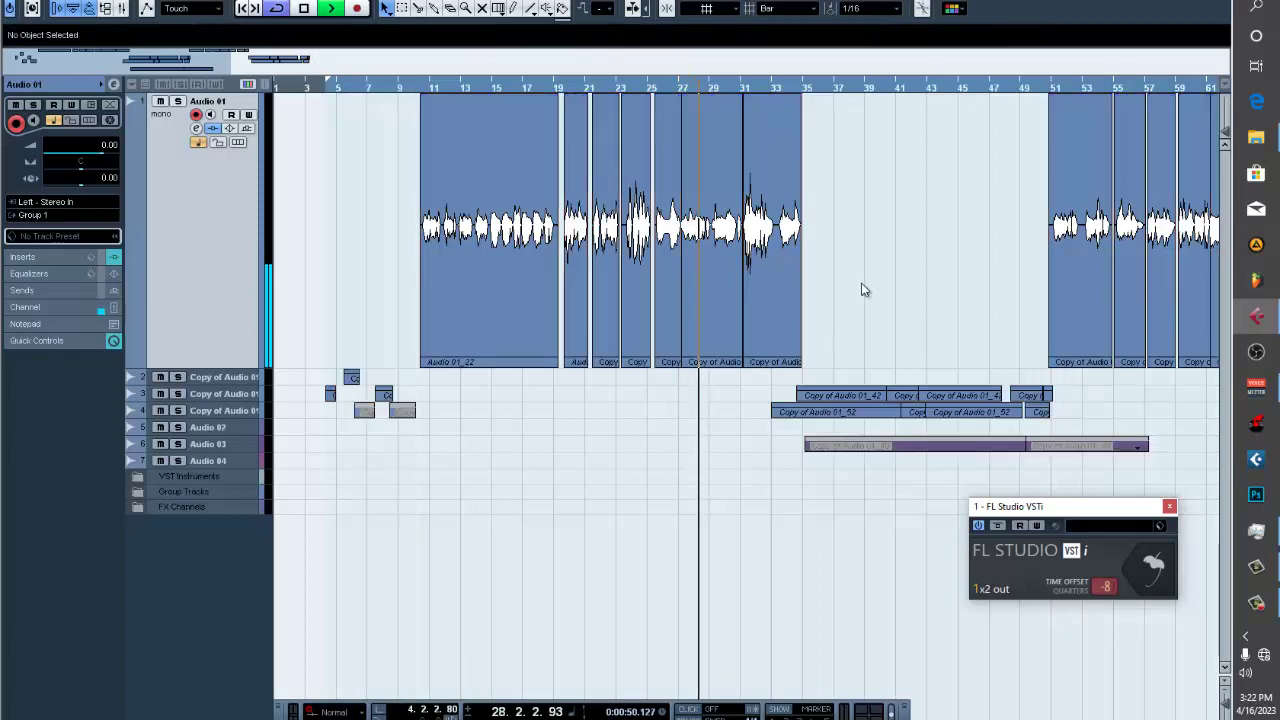
# Bring up the FL Studio arrangement again, return to the Cubase project and stop playback
pyautogui.click(1155, 576)
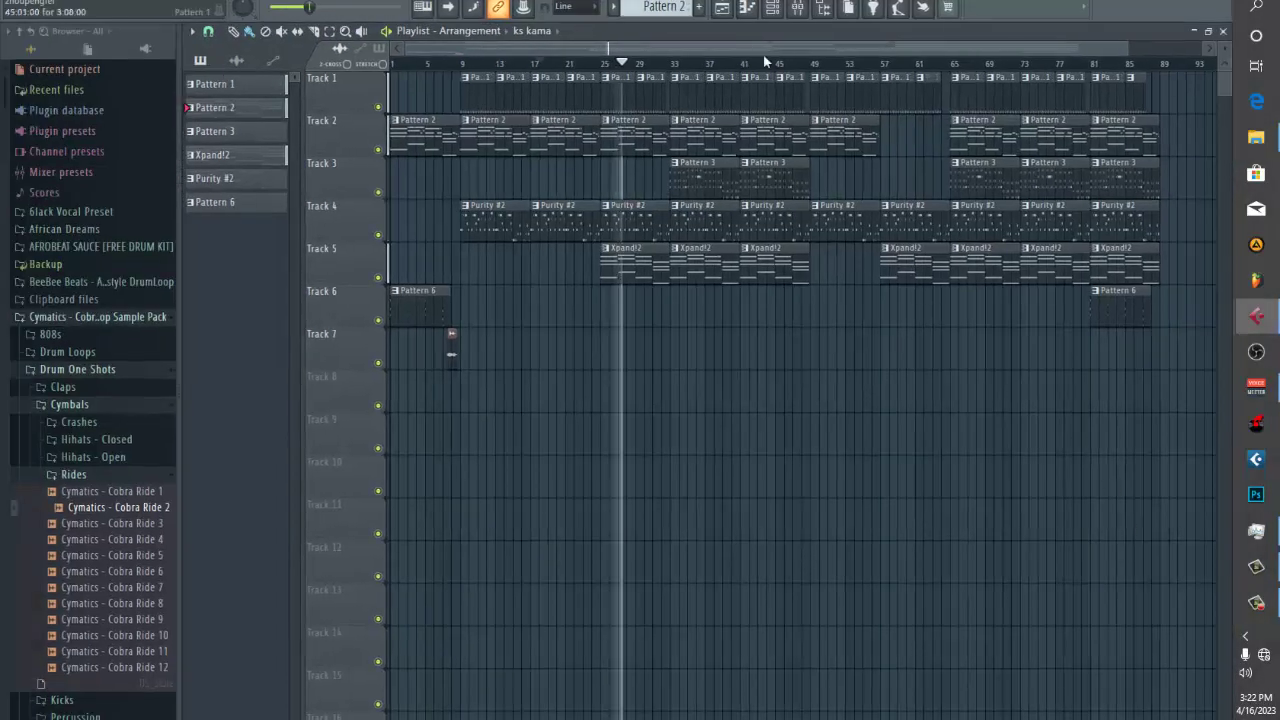
pyautogui.click(800, 12)
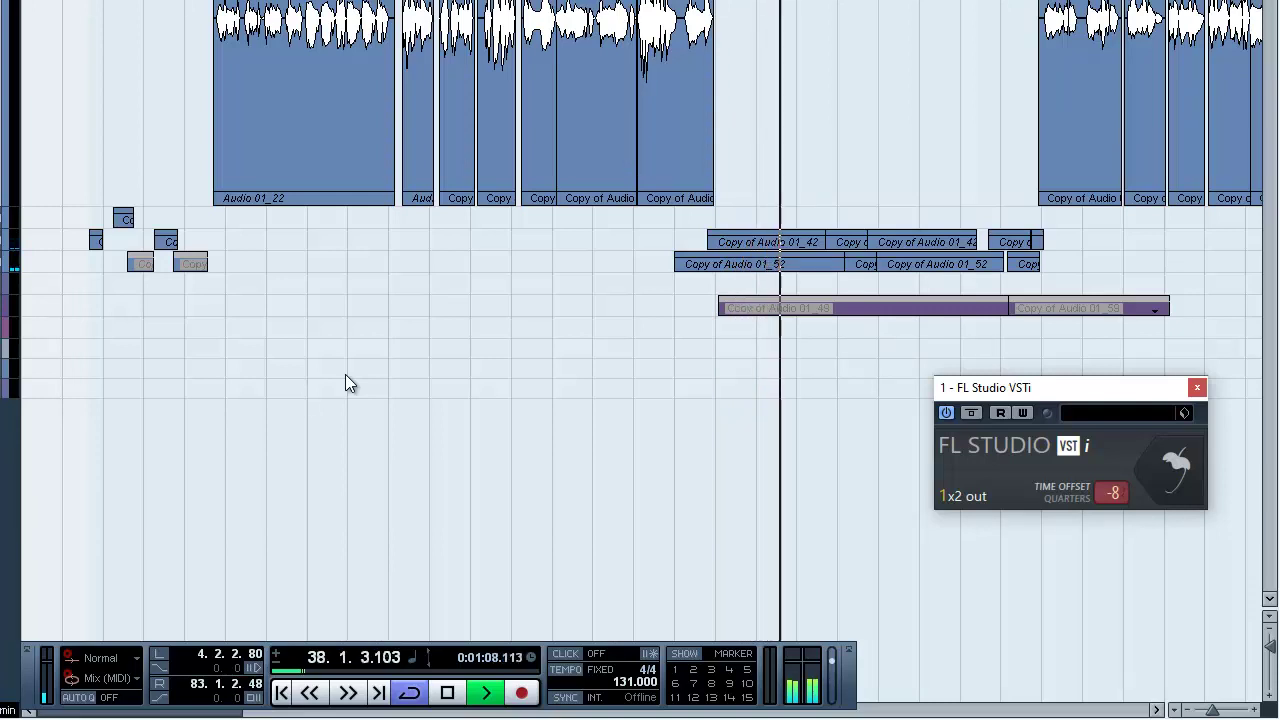
pyautogui.press('space')
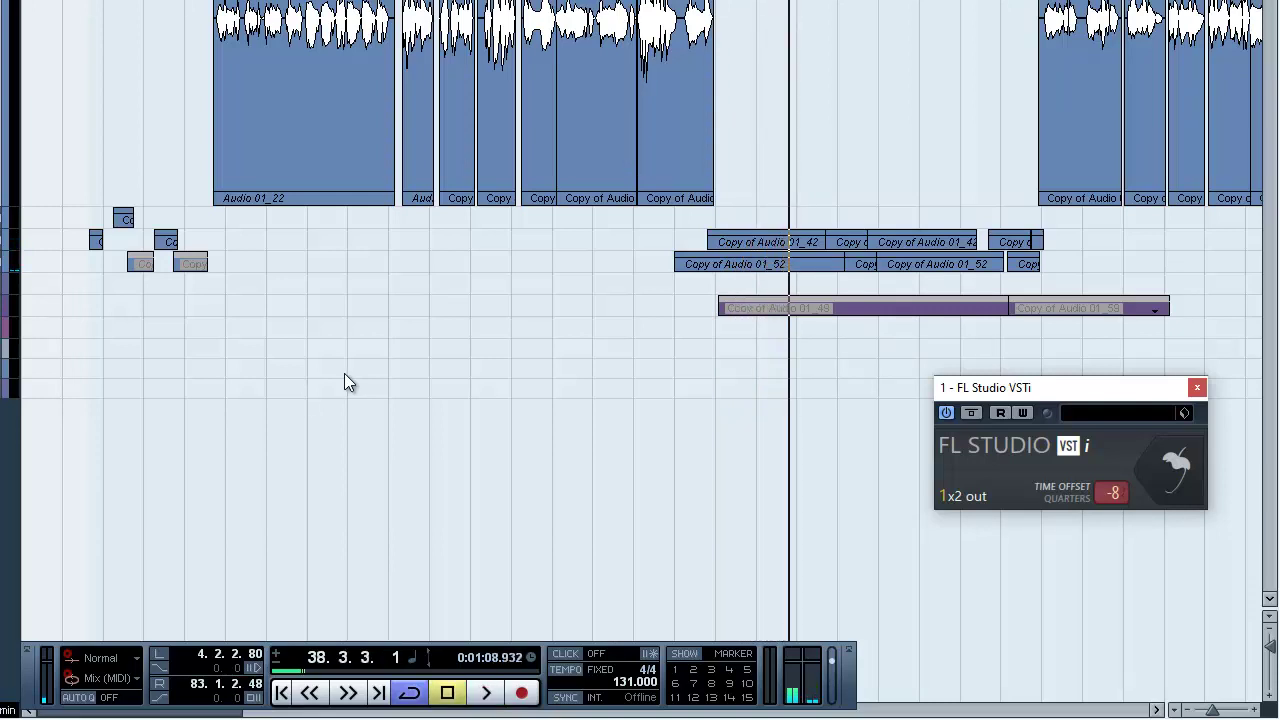
pyautogui.press('g')
pyautogui.press('g')
pyautogui.press('g')
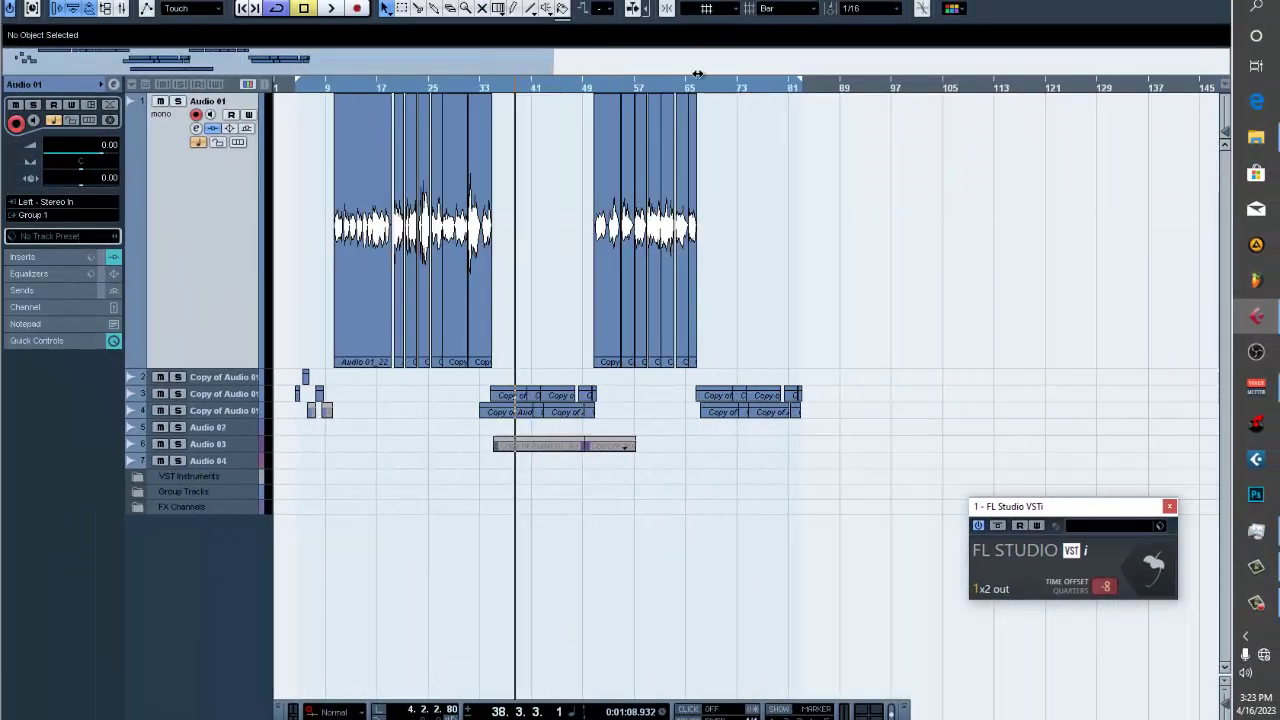